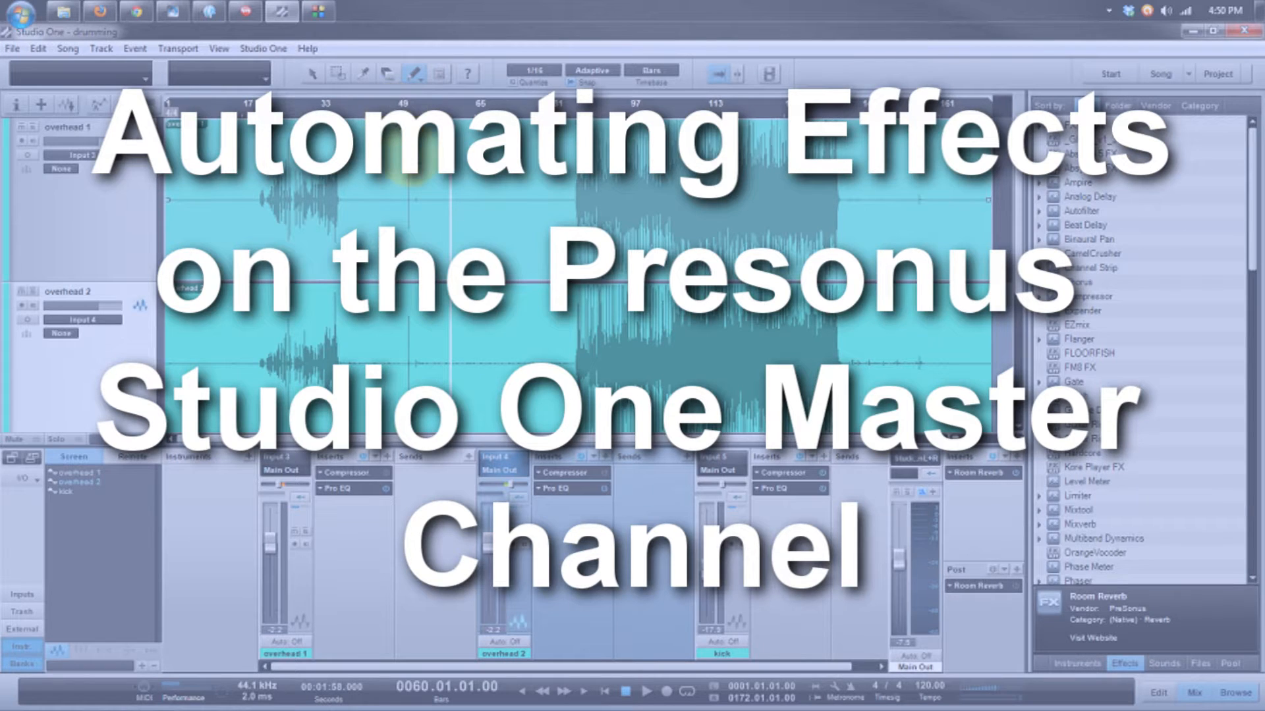
Open the Room Reverb insert on the Main Out channel and shift its window clear of the mixer inserts.
{"action": "left_click", "coordinate": [975, 474]}
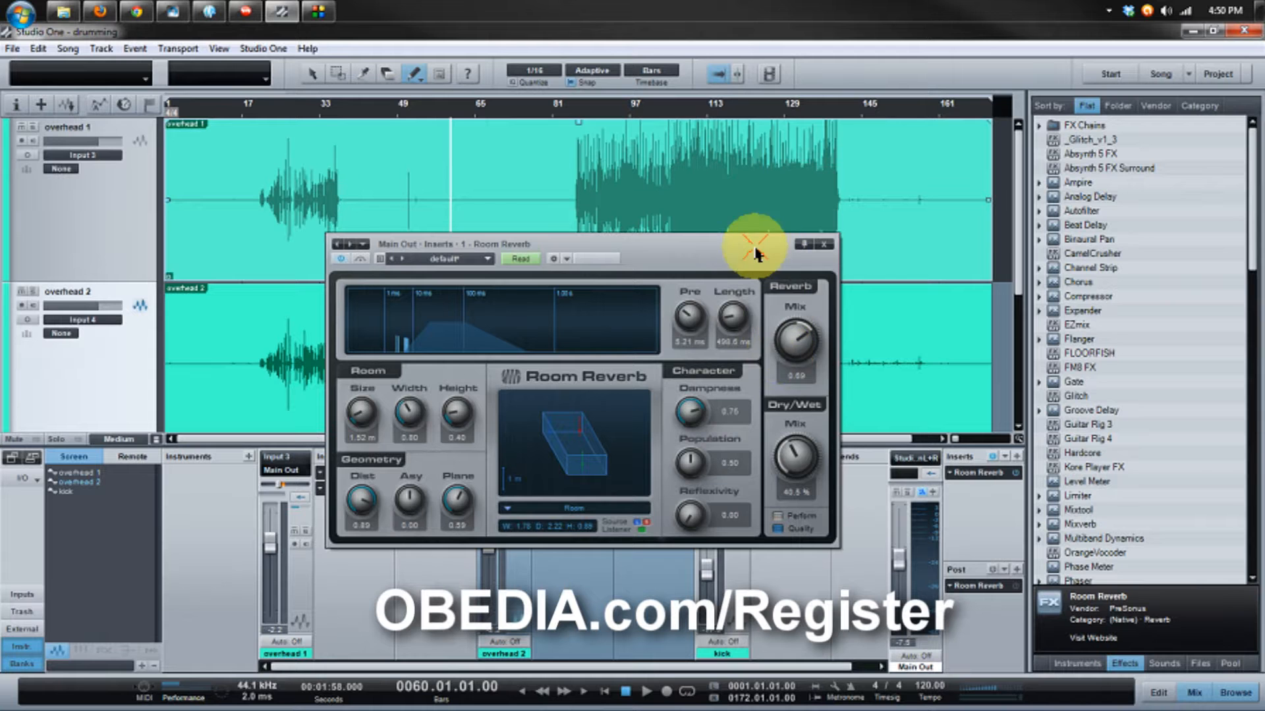
{"action": "left_click_drag", "start_coordinate": [742, 247], "coordinate": [729, 181]}
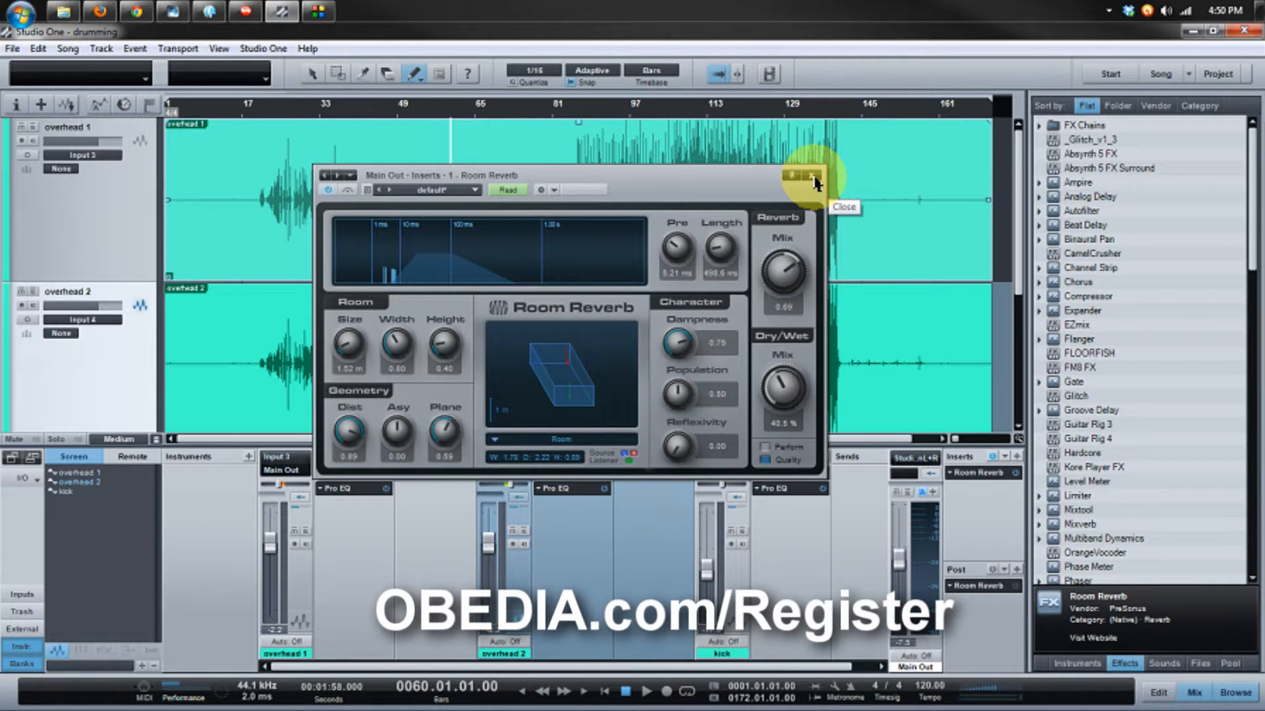
{"action": "left_click_drag", "start_coordinate": [742, 182], "coordinate": [740, 164]}
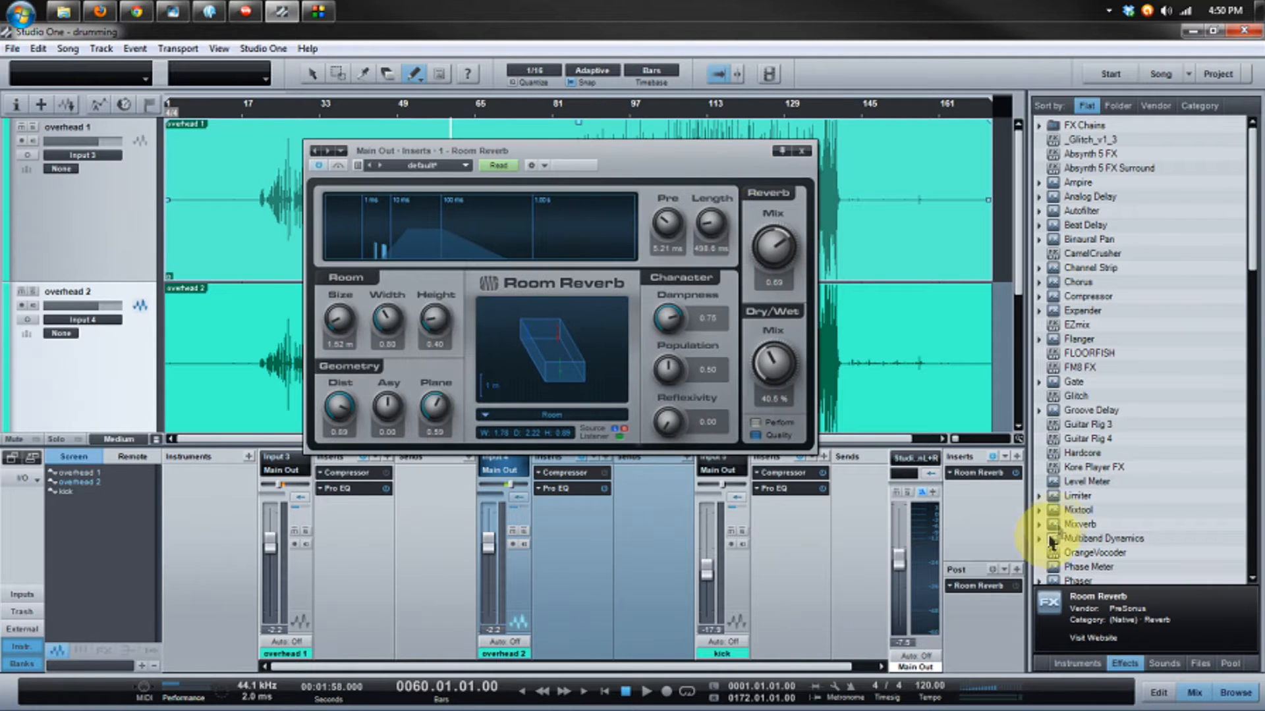
Review the overhead 2 channel's Compressor insert and the arranged tracks, then close the Compressor window.
{"action": "left_click_drag", "start_coordinate": [830, 667], "coordinate": [907, 665]}
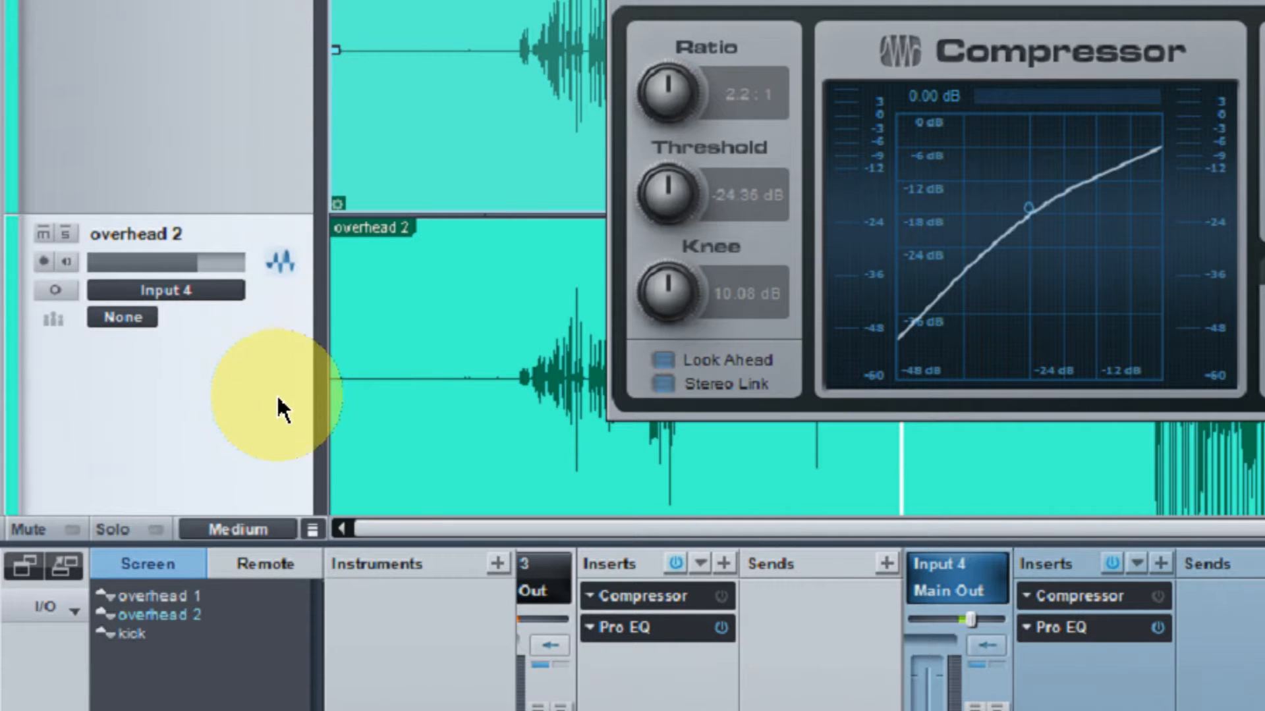
{"action": "scroll", "coordinate": [387, 370], "scroll_direction": "down", "scroll_amount": 5}
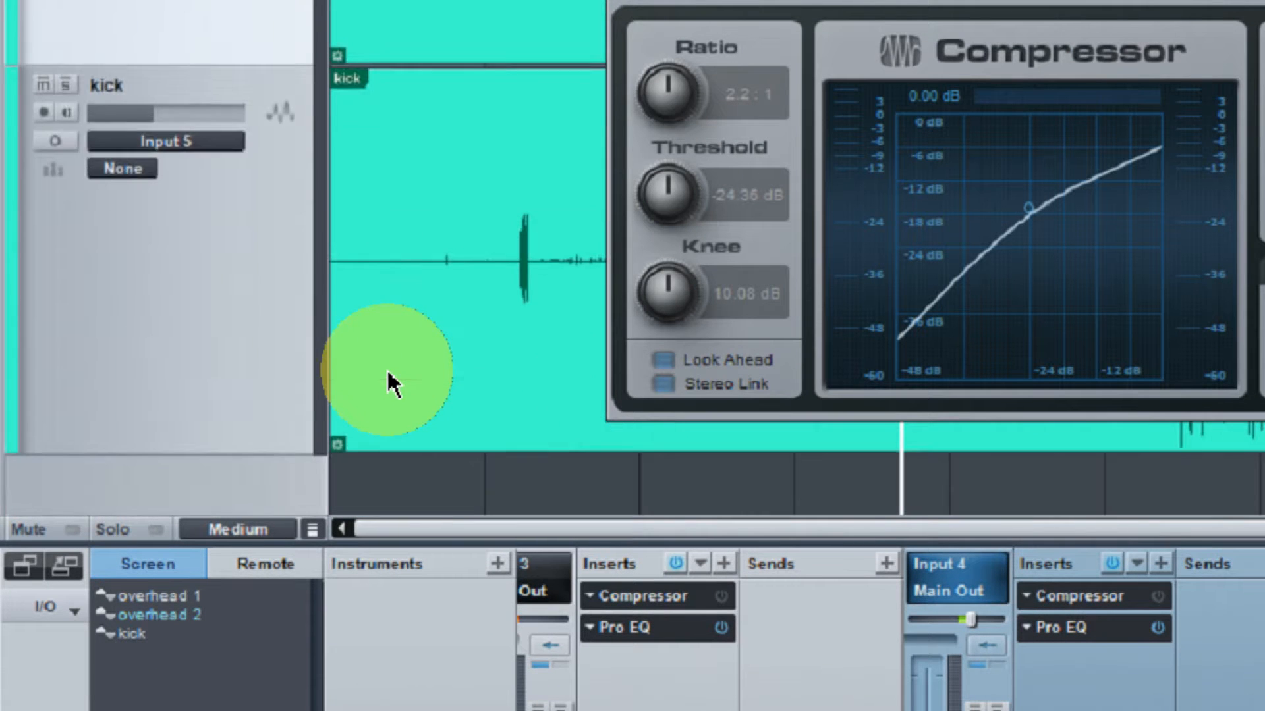
{"action": "scroll", "coordinate": [390, 382], "scroll_direction": "up", "scroll_amount": 3}
{"action": "scroll", "coordinate": [390, 382], "scroll_direction": "down", "scroll_amount": 3}
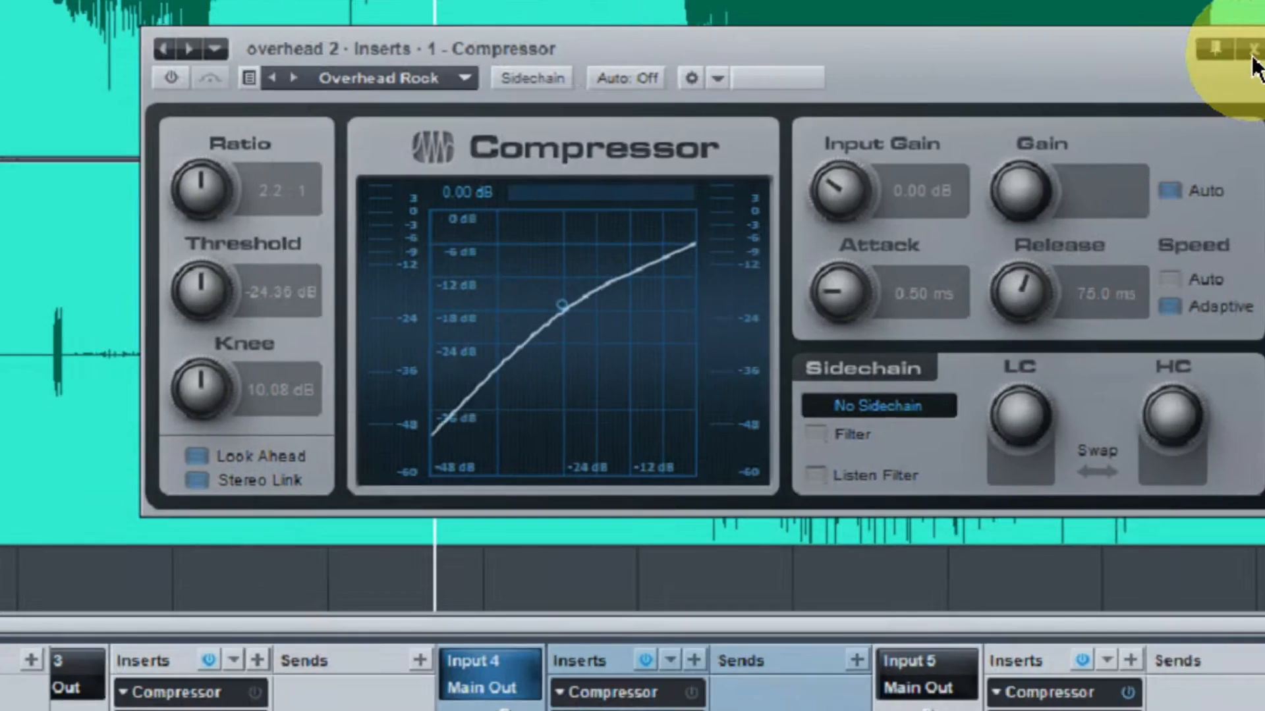
{"action": "left_click", "coordinate": [1228, 81]}
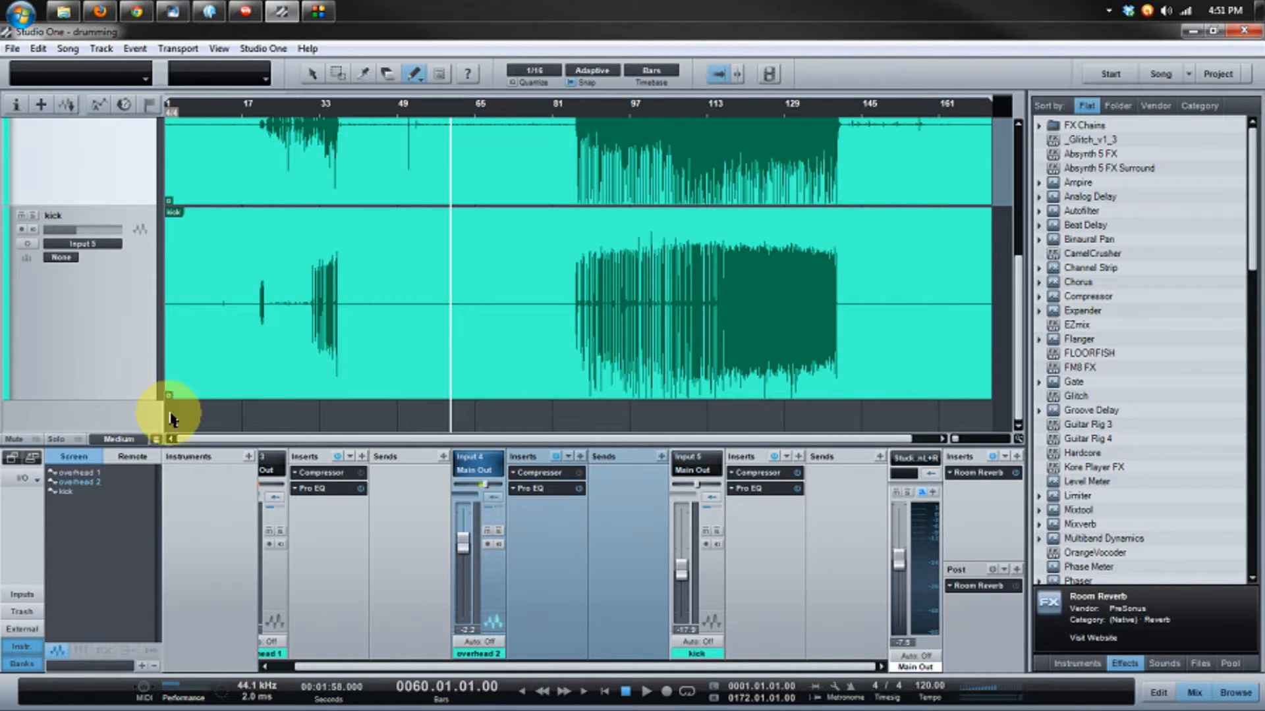
Add an automation track between overhead 2 and kick and increase its height.
{"action": "right_click", "coordinate": [206, 421]}
{"action": "right_click", "coordinate": [139, 420]}
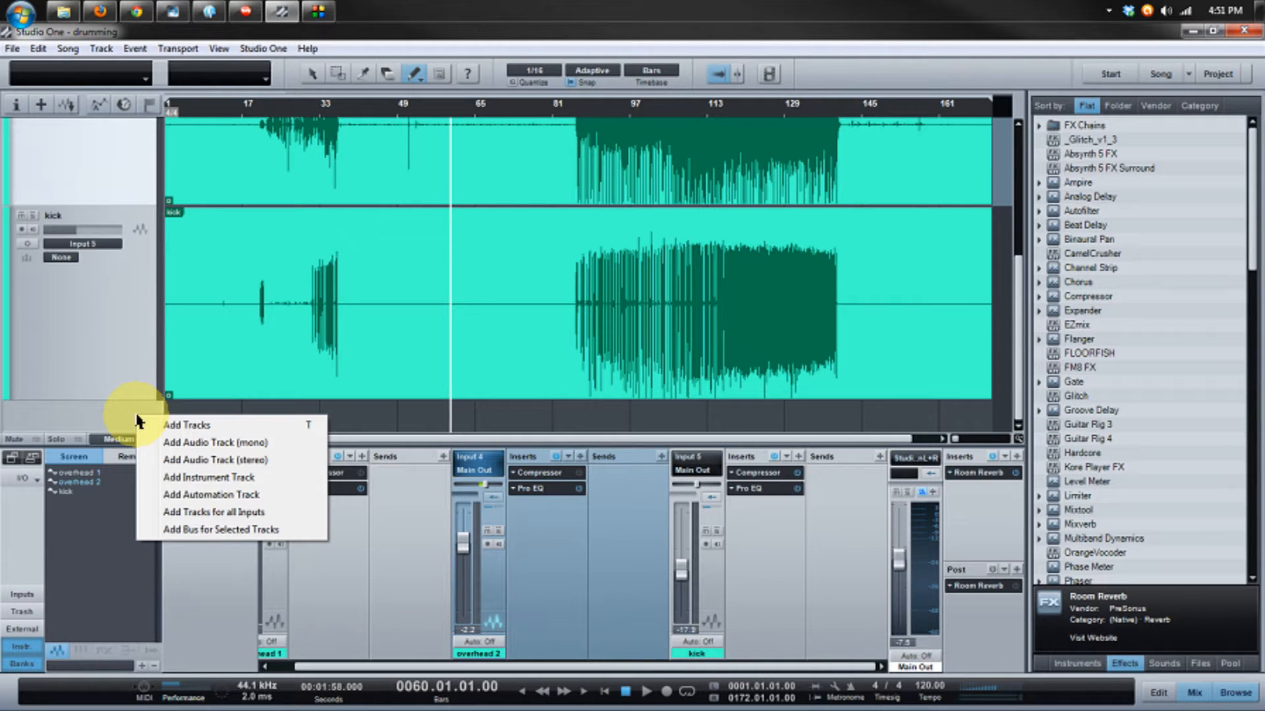
{"action": "left_click", "coordinate": [213, 496]}
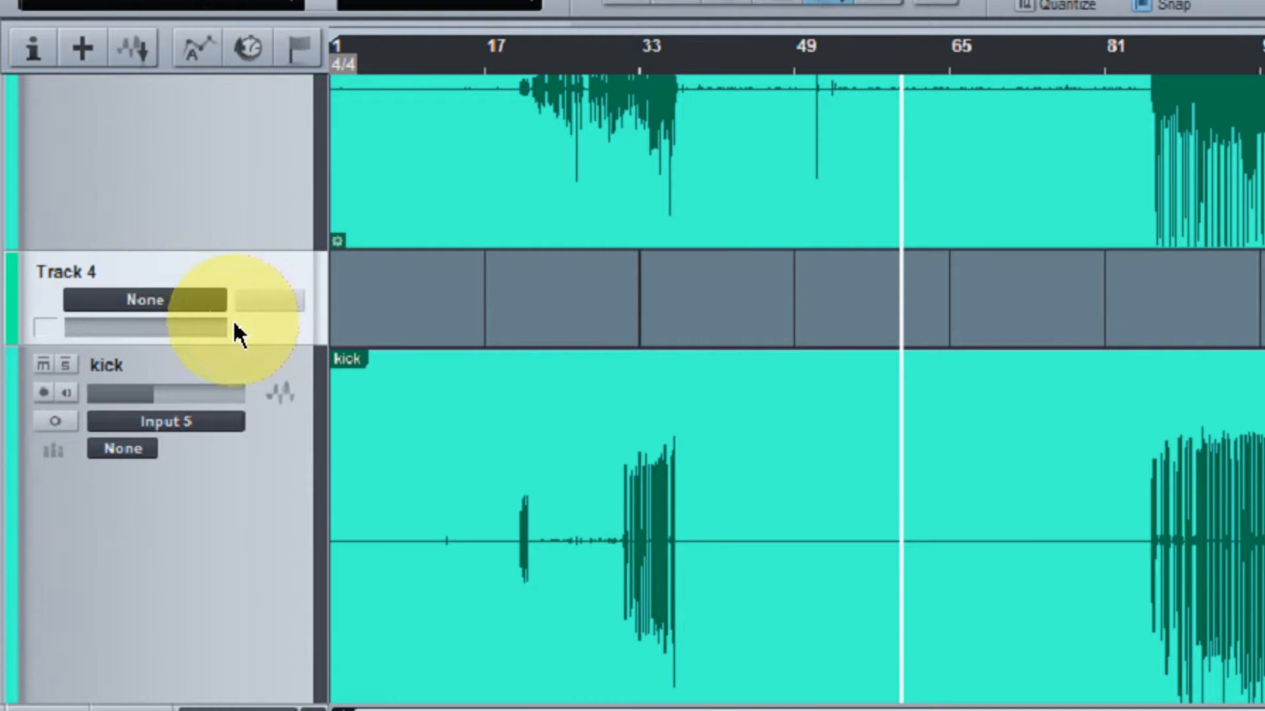
{"action": "left_click_drag", "start_coordinate": [259, 346], "coordinate": [250, 530]}
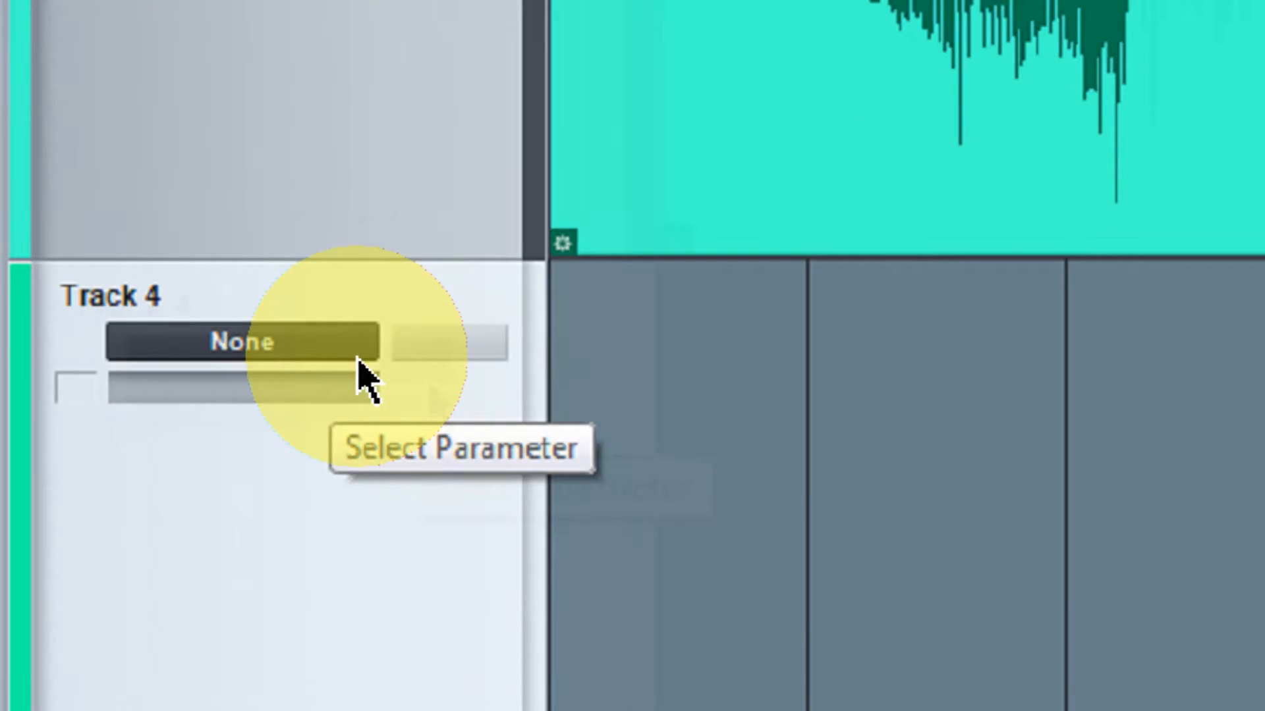
Assign the Bypass parameter of the Main Out's Room Reverb insert to Track 4 and colour its envelope red.
{"action": "left_click", "coordinate": [158, 306]}
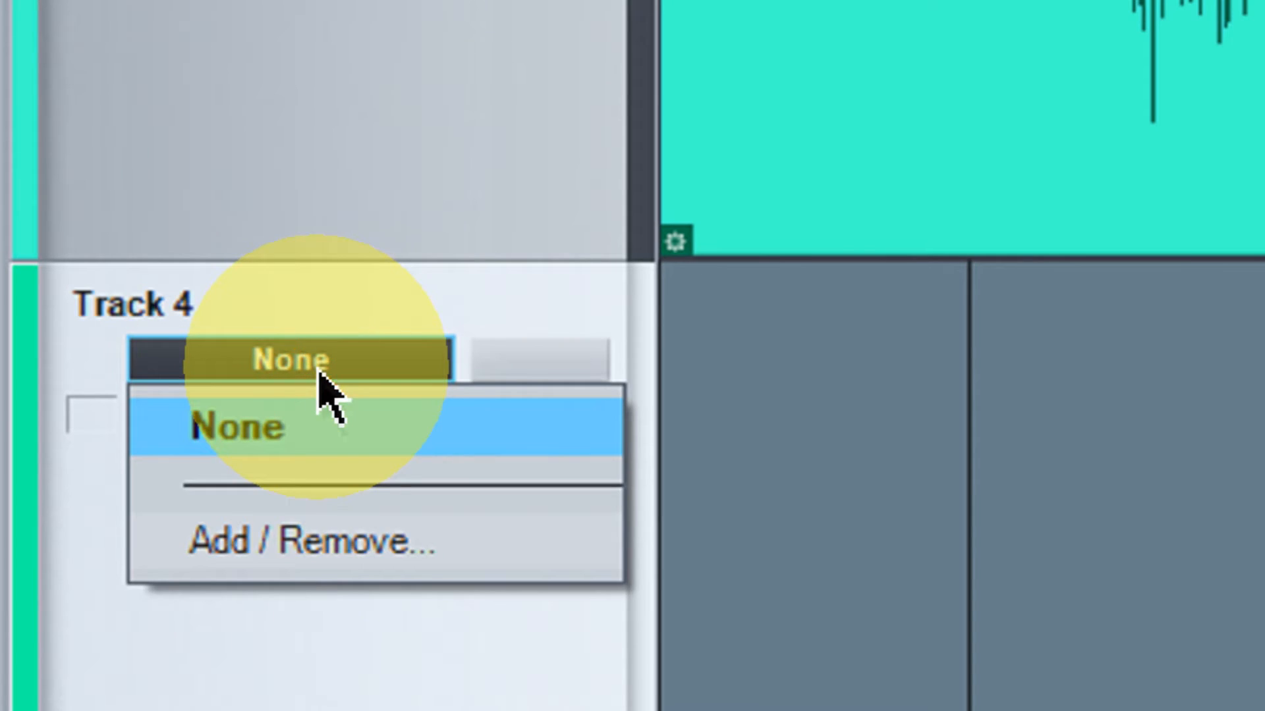
{"action": "left_click", "coordinate": [310, 539]}
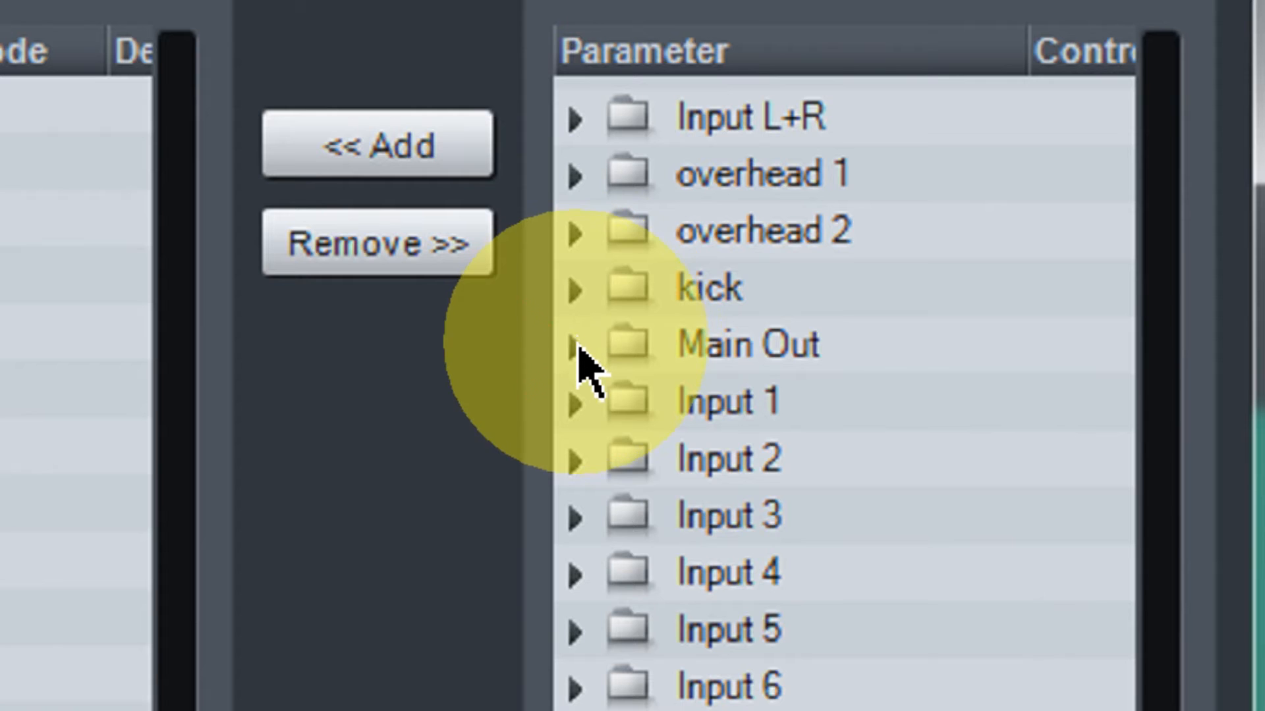
{"action": "left_click", "coordinate": [576, 345]}
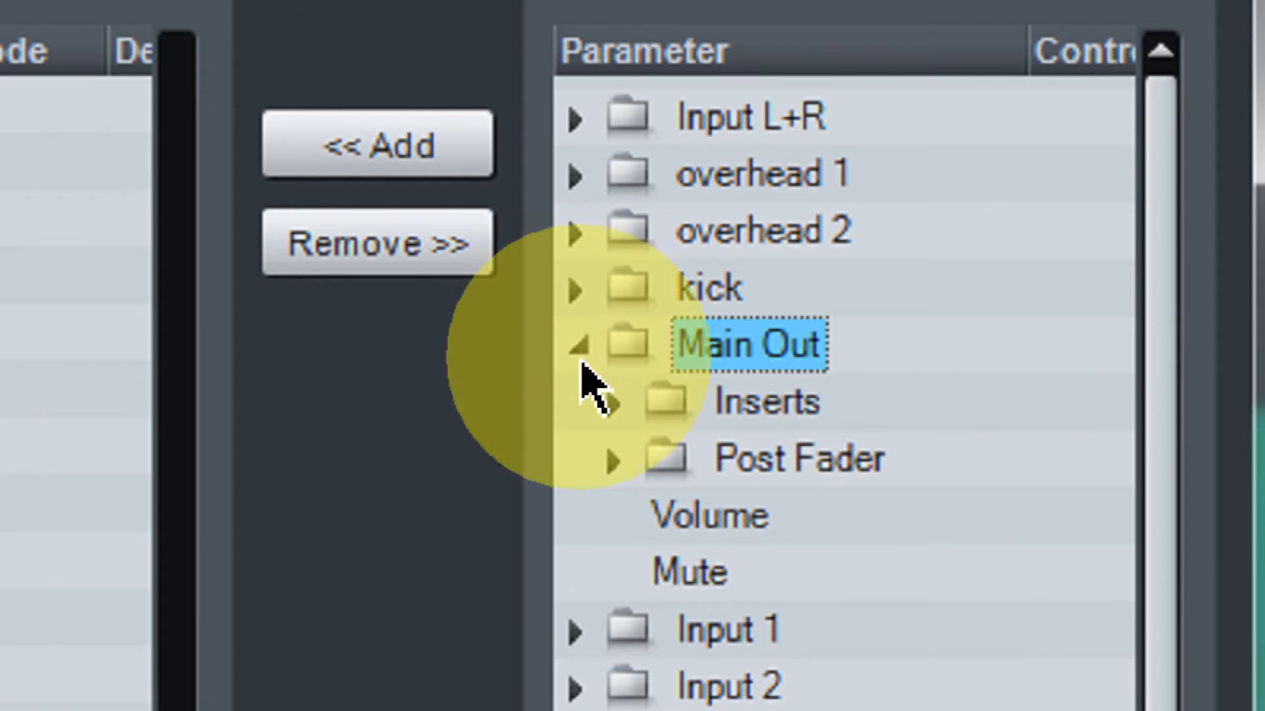
{"action": "left_click", "coordinate": [611, 403]}
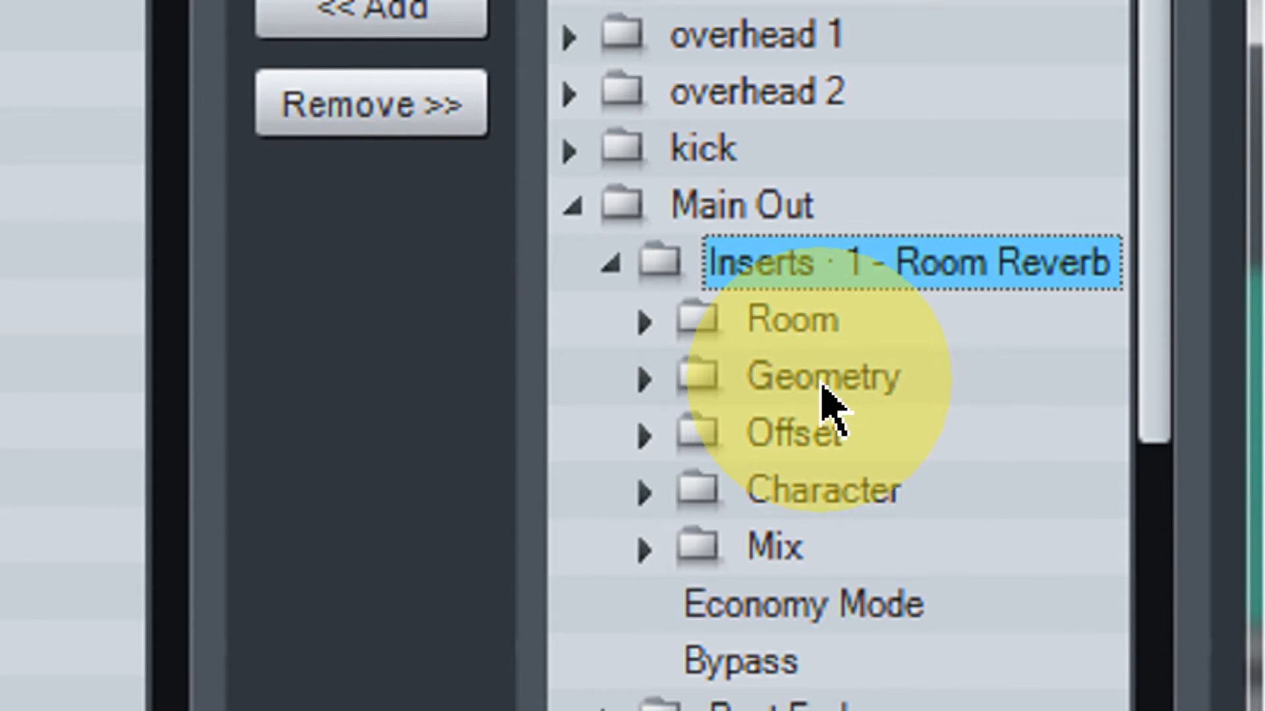
{"action": "scroll", "coordinate": [800, 398], "scroll_direction": "down", "scroll_amount": 2}
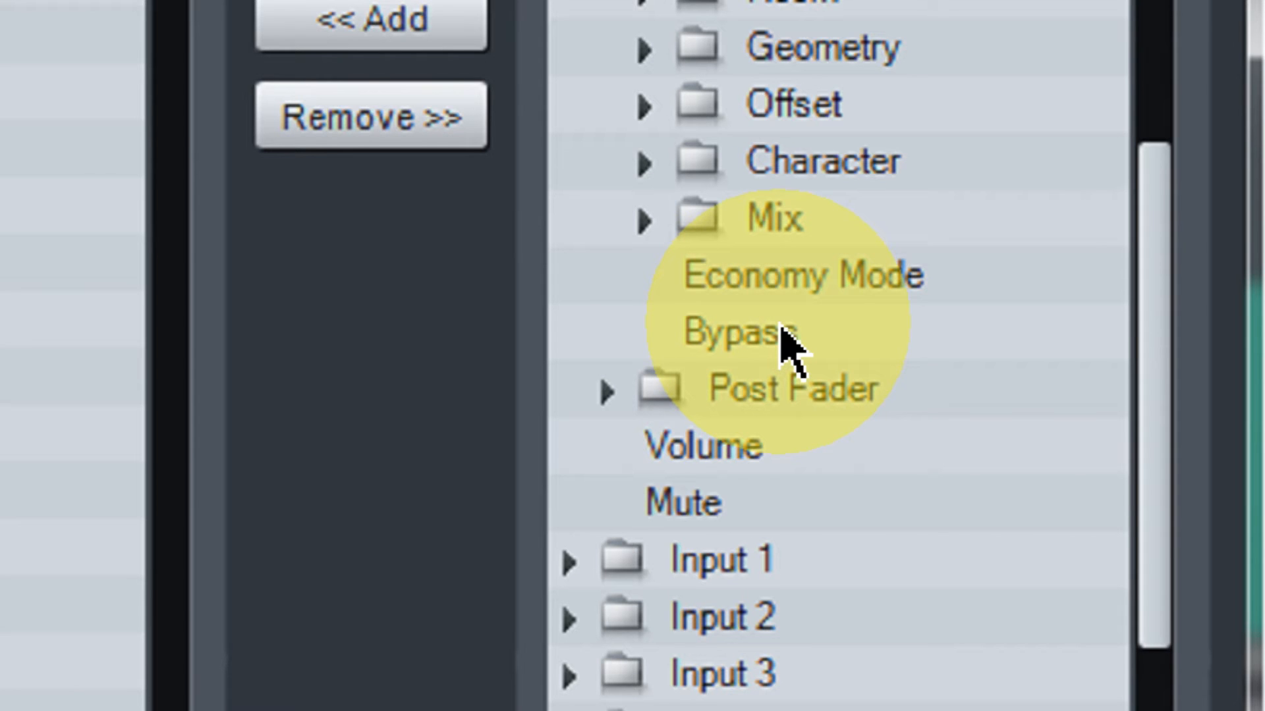
{"action": "left_click", "coordinate": [783, 329]}
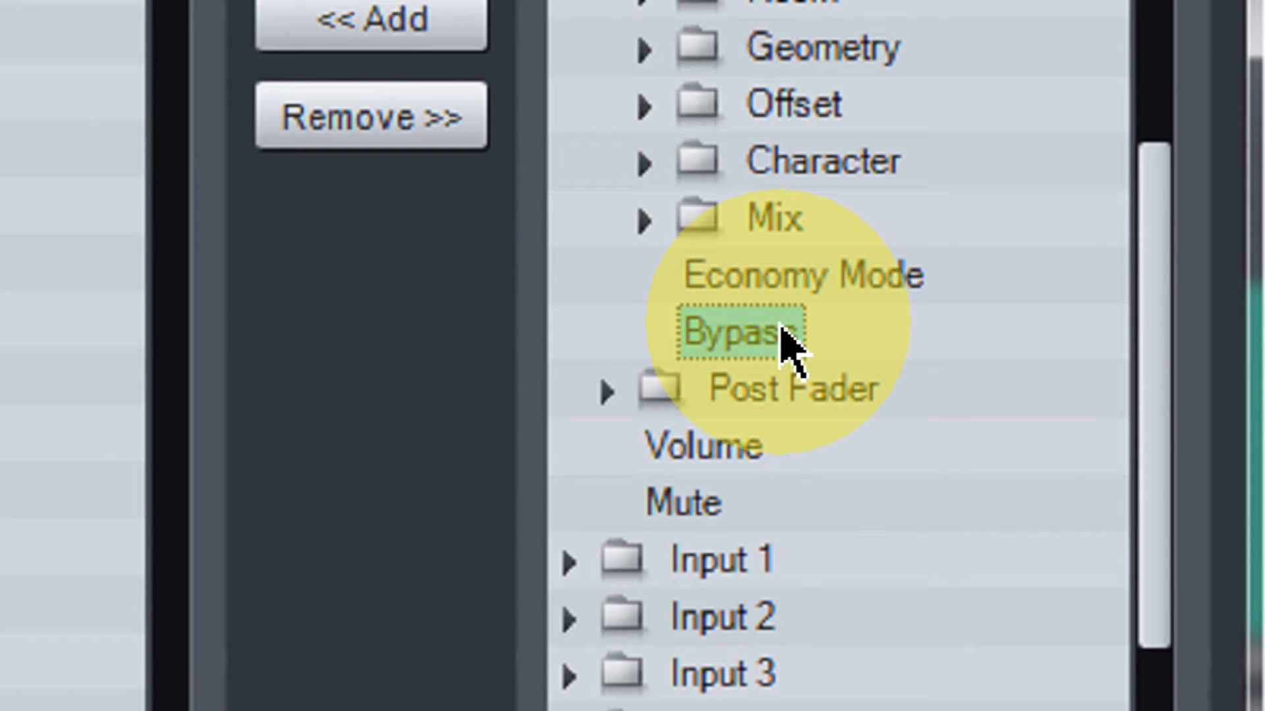
{"action": "left_click", "coordinate": [411, 27]}
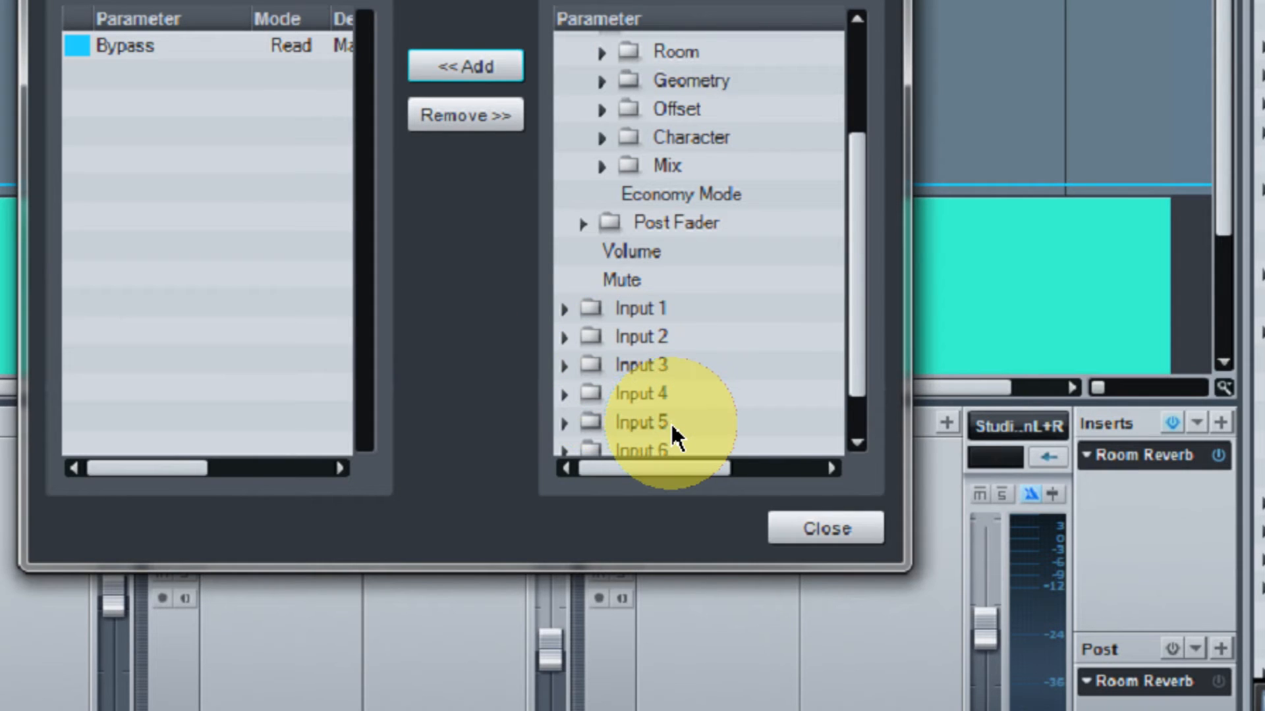
{"action": "left_click", "coordinate": [828, 531]}
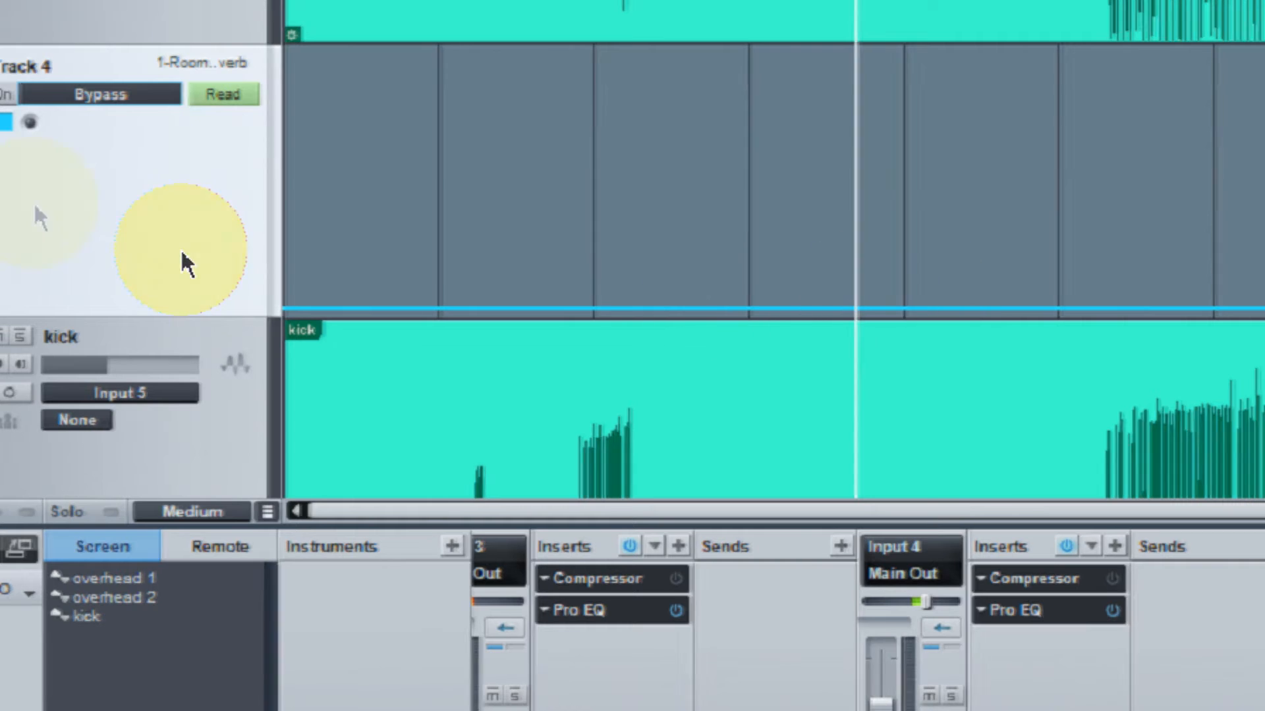
{"action": "left_click", "coordinate": [5, 122]}
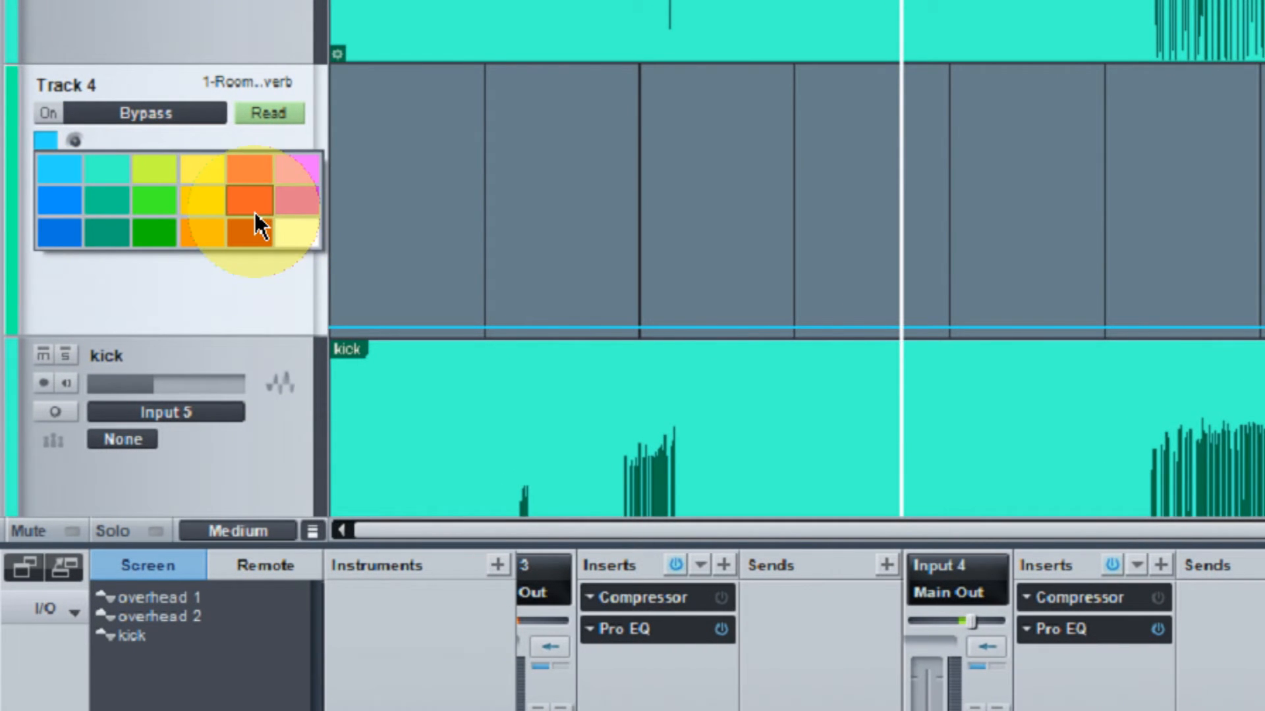
{"action": "left_click", "coordinate": [254, 212]}
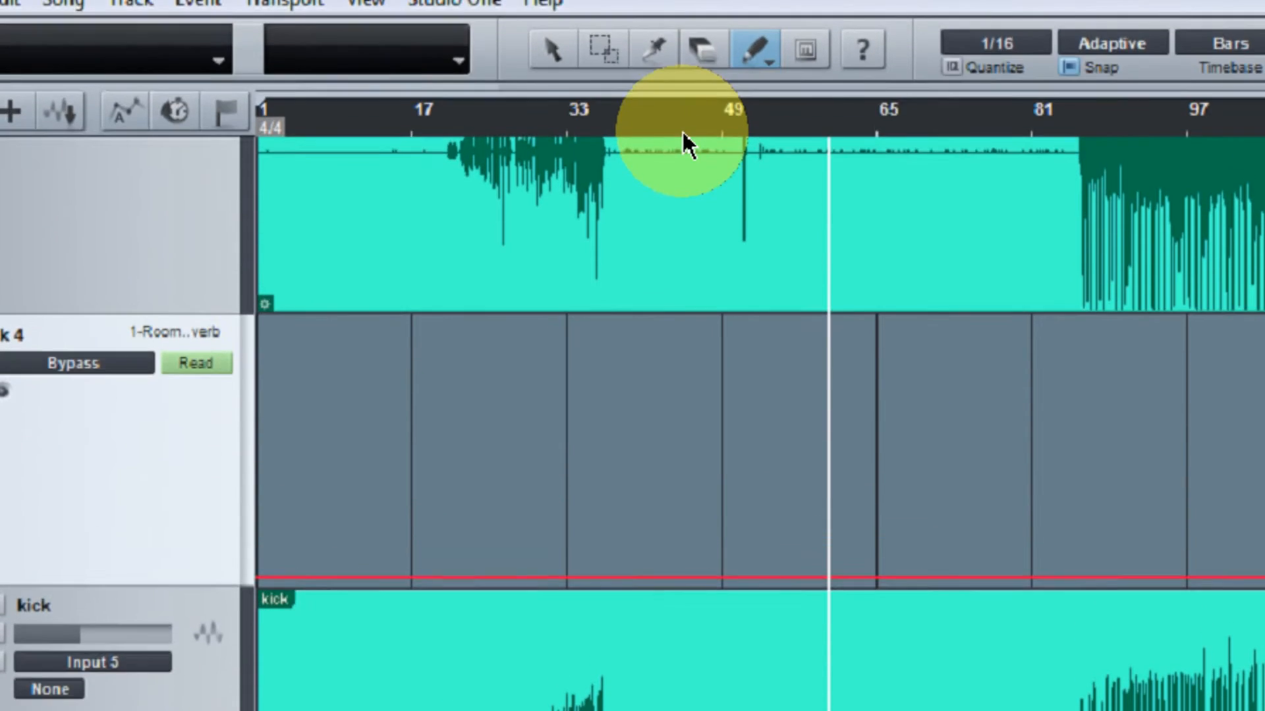
Draw the Track 4 envelope with the Paint tool so bypass switches on at about bar 43, and audition from about bar 54.
{"action": "left_click", "coordinate": [654, 141]}
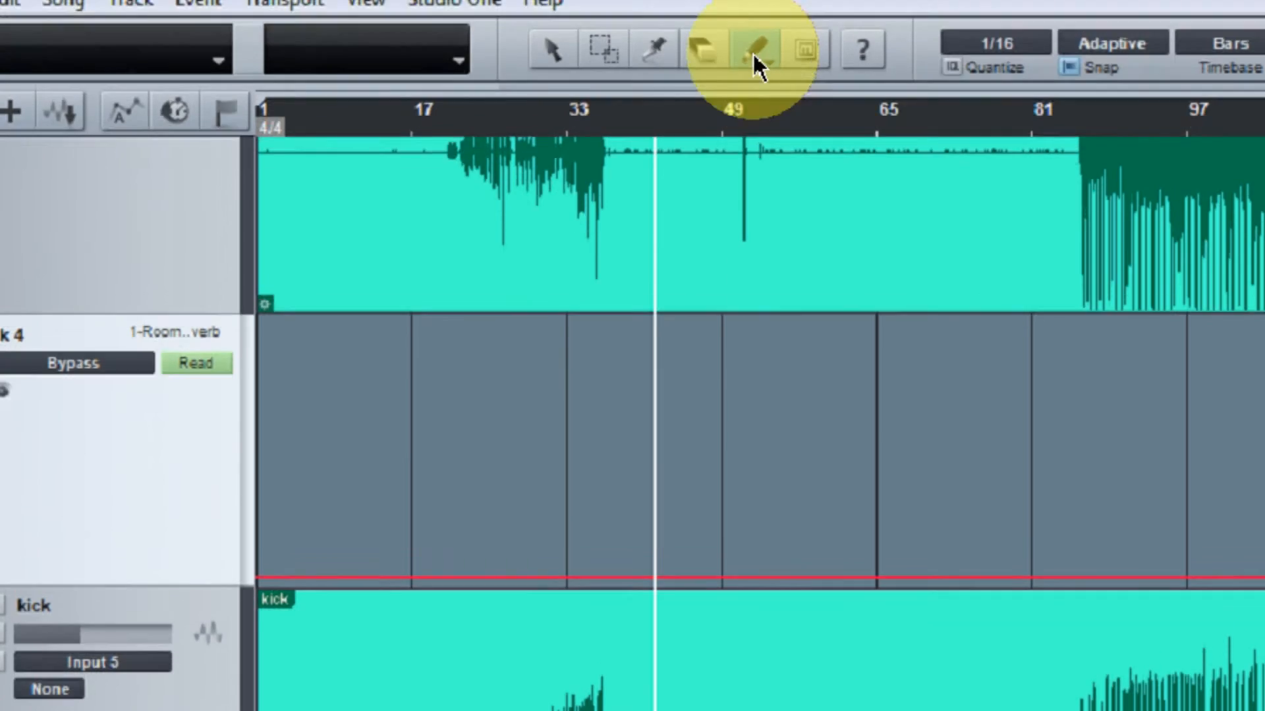
{"action": "left_click", "coordinate": [755, 5]}
{"action": "left_click", "coordinate": [760, 137]}
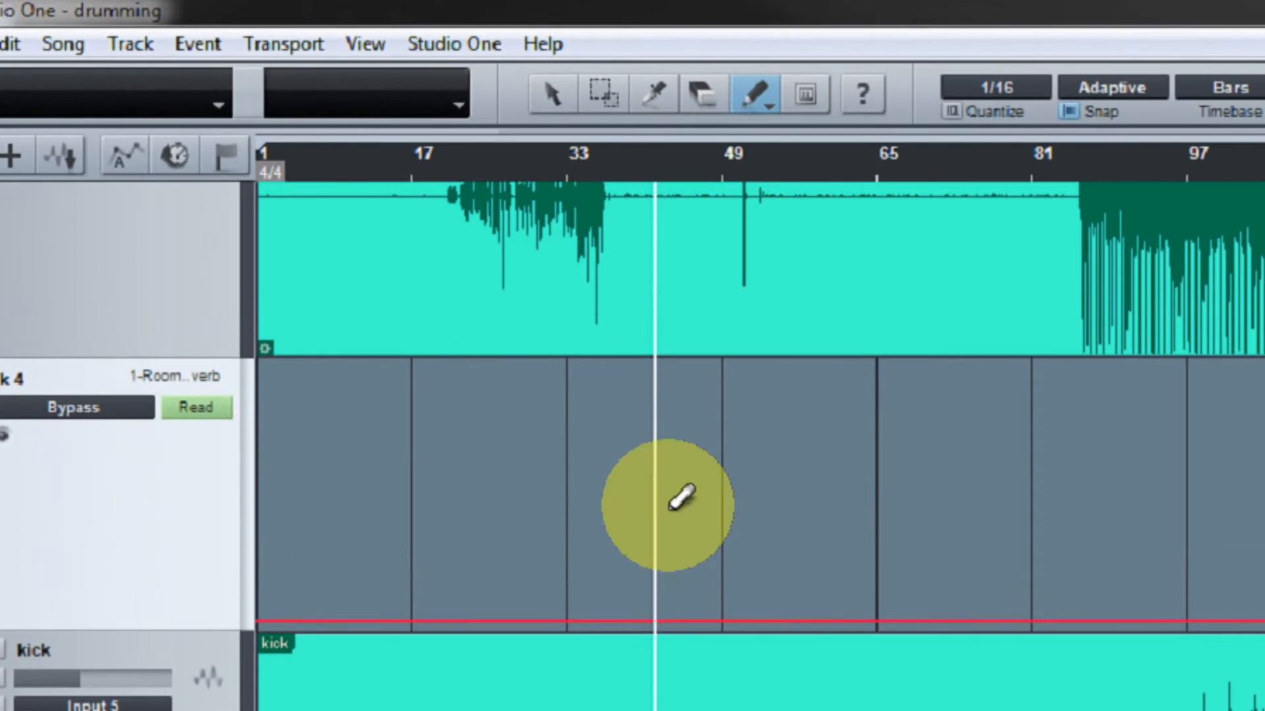
{"action": "key", "text": "ctrl+s"}
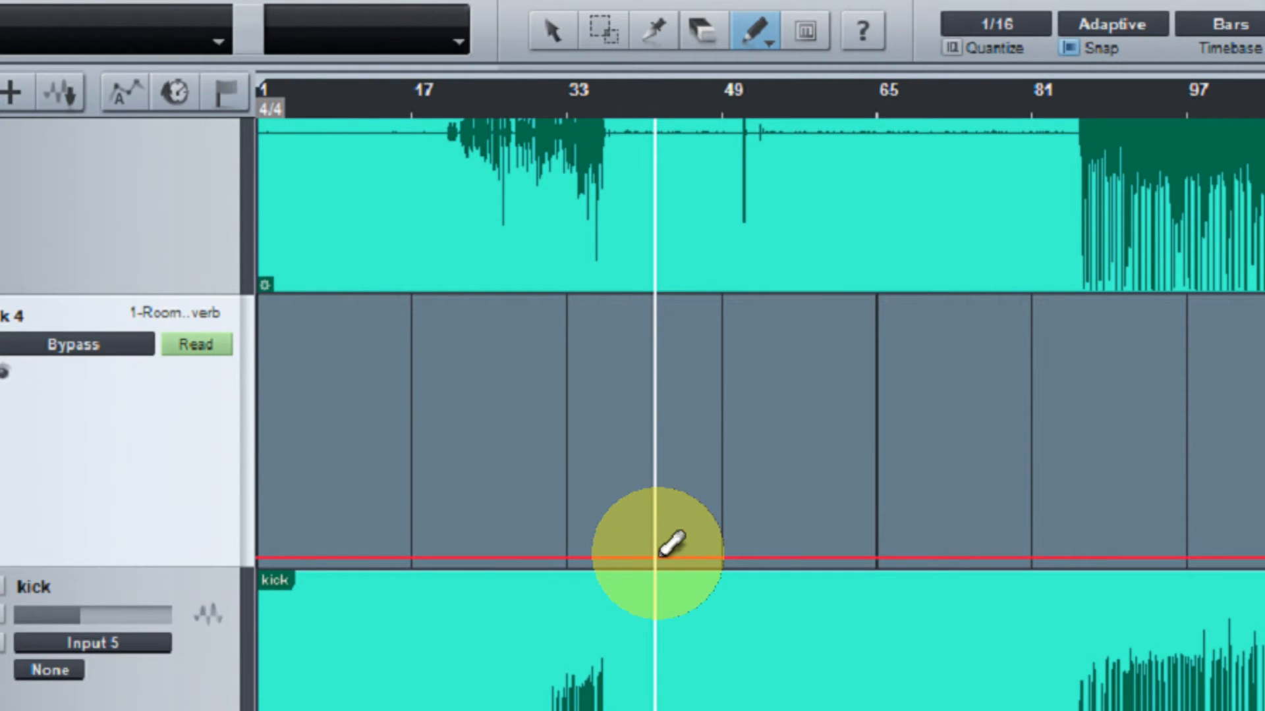
{"action": "mouse_move", "coordinate": [655, 555]}
{"action": "left_mouse_down"}
{"action": "mouse_move", "coordinate": [677, 304]}
{"action": "mouse_move", "coordinate": [711, 301]}
{"action": "mouse_move", "coordinate": [660, 446]}
{"action": "mouse_move", "coordinate": [662, 554]}
{"action": "left_mouse_up"}
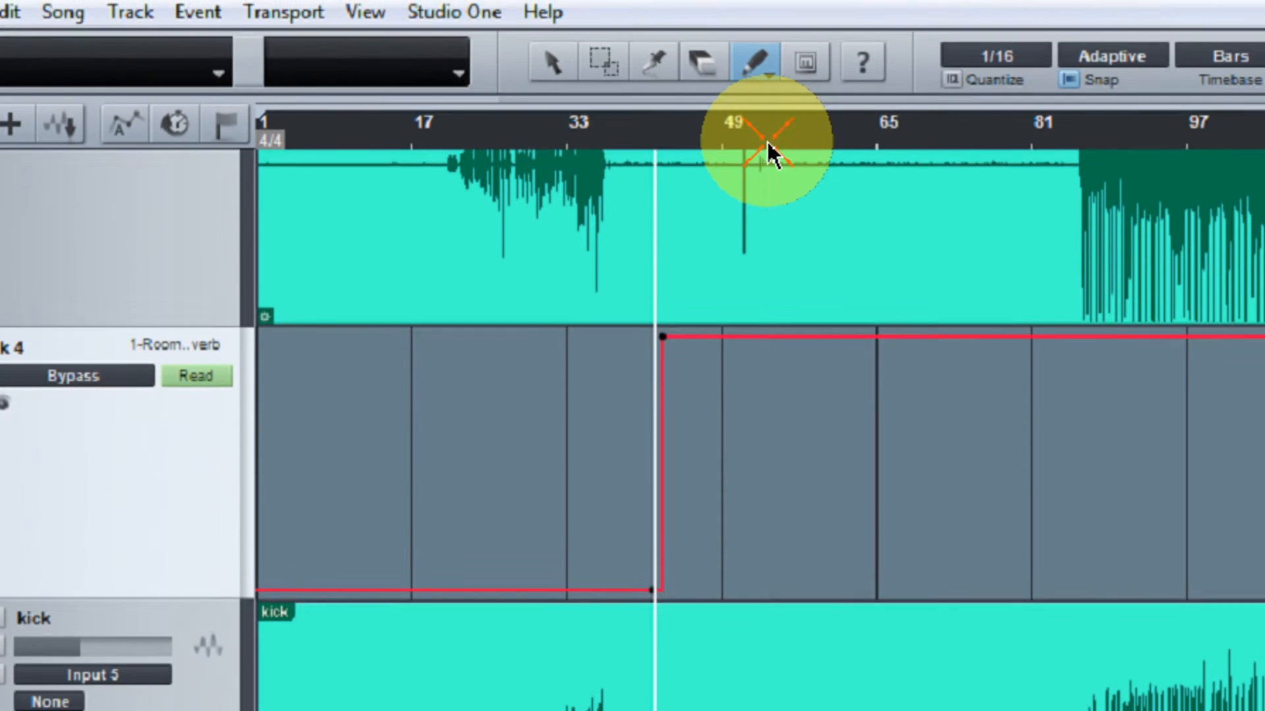
{"action": "left_click", "coordinate": [767, 142]}
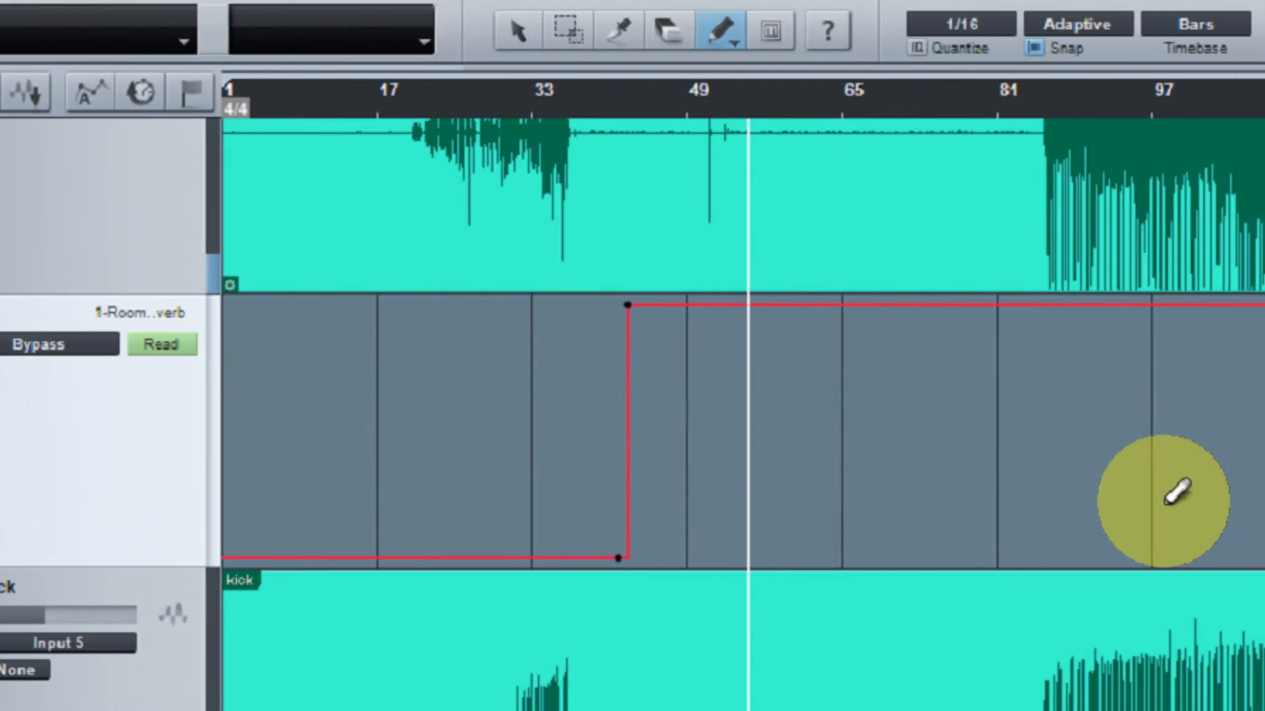
{"action": "key", "text": "space"}
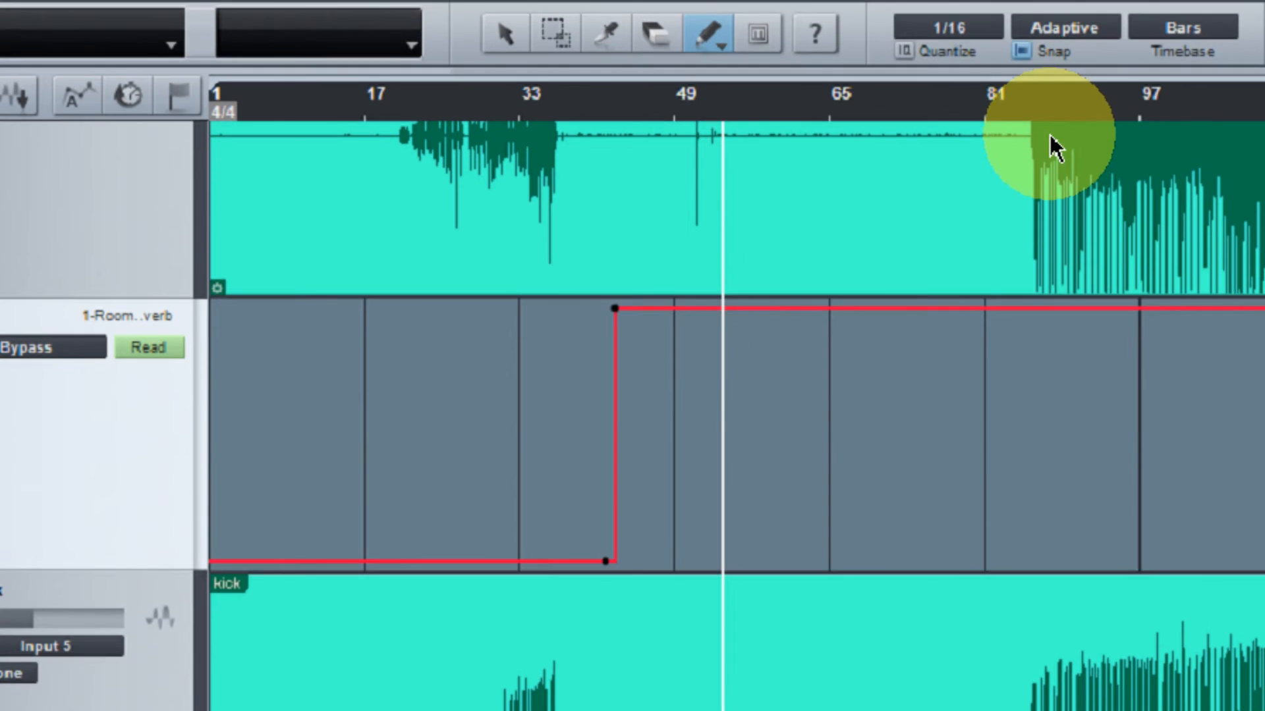
Draw bypass switching off at about bar 86, where the loud drum section starts, and keep the automation mode on Read.
{"action": "scroll", "coordinate": [1100, 337], "scroll_direction": "up", "scroll_amount": 5}
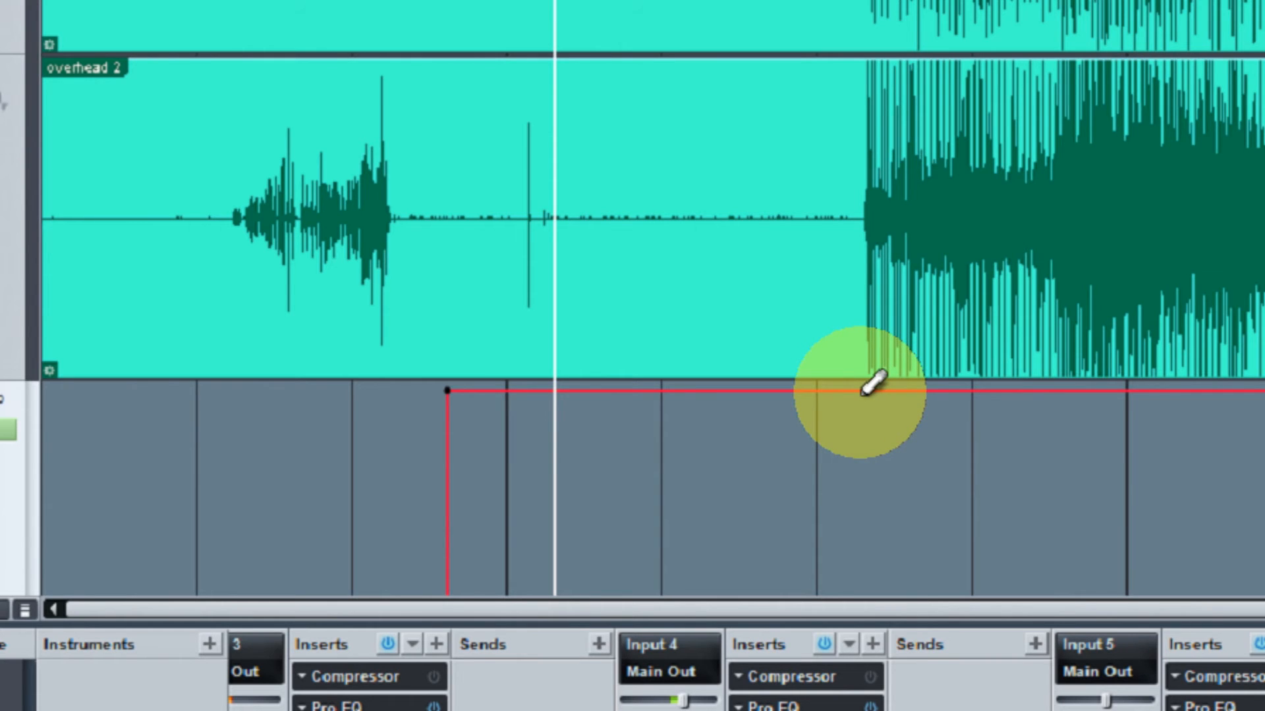
{"action": "left_click_drag", "start_coordinate": [864, 390], "coordinate": [868, 587]}
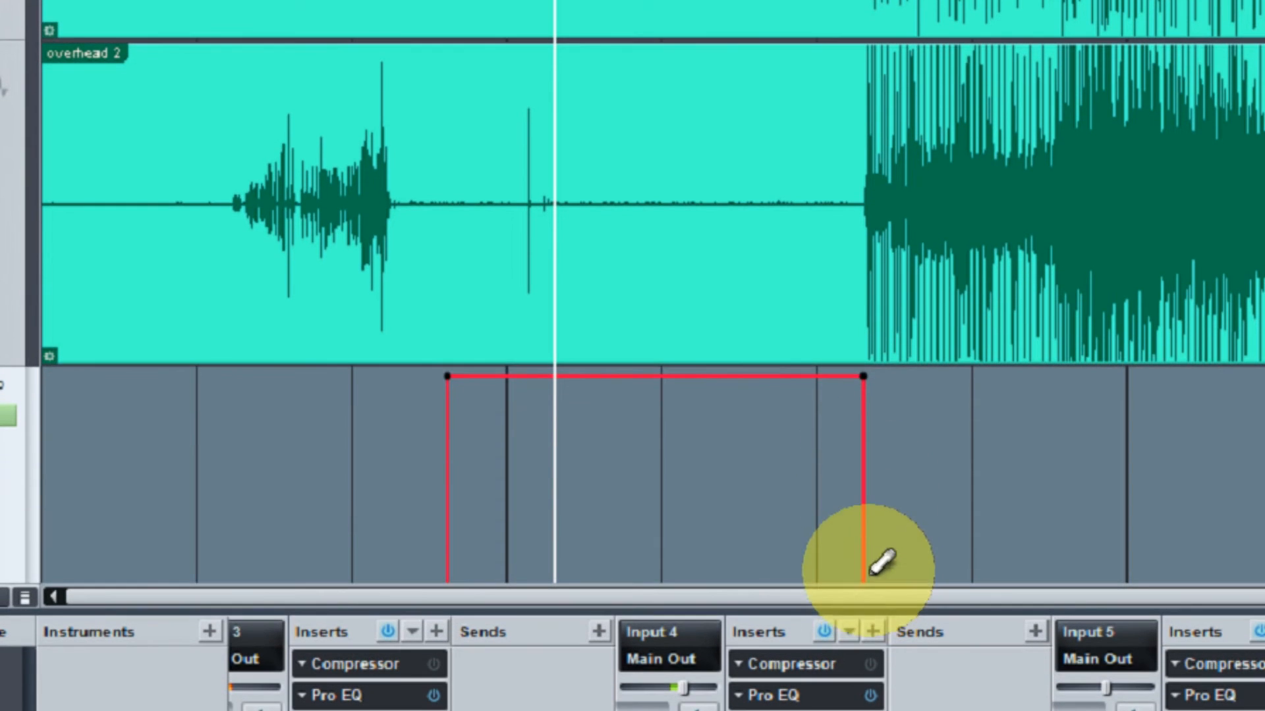
{"action": "scroll", "coordinate": [886, 422], "scroll_direction": "down", "scroll_amount": 3}
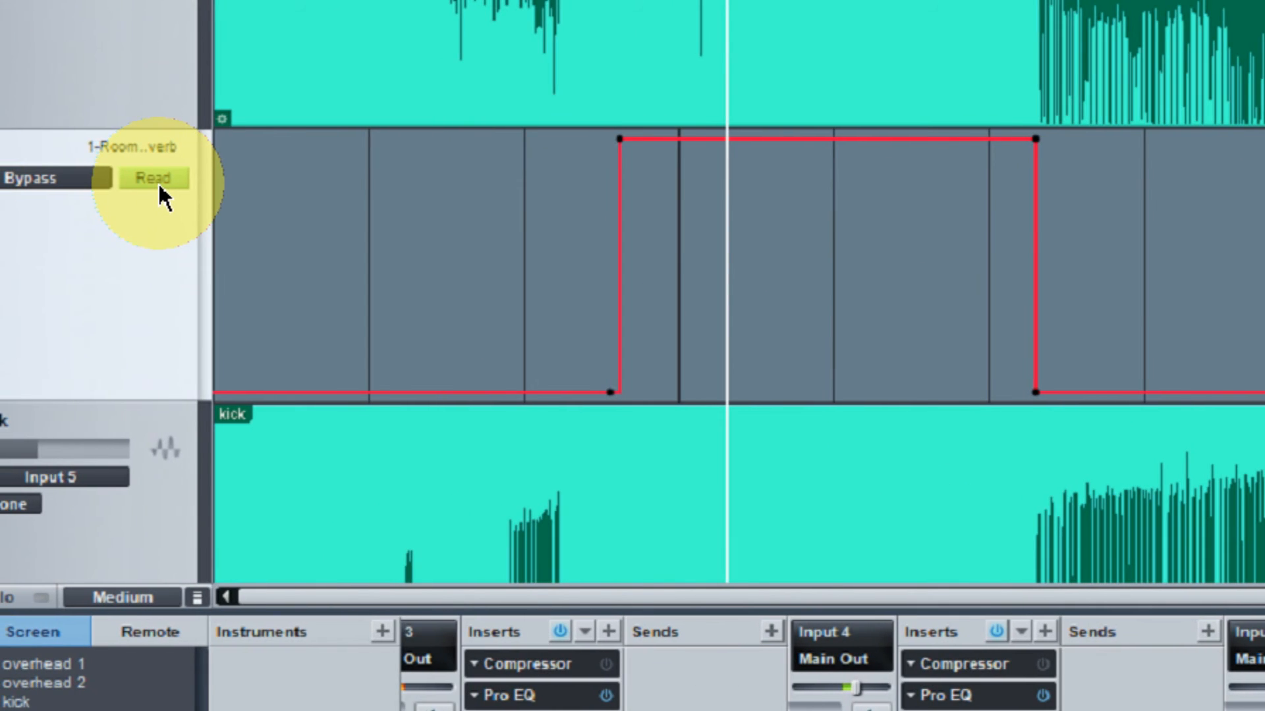
{"action": "left_click", "coordinate": [159, 175]}
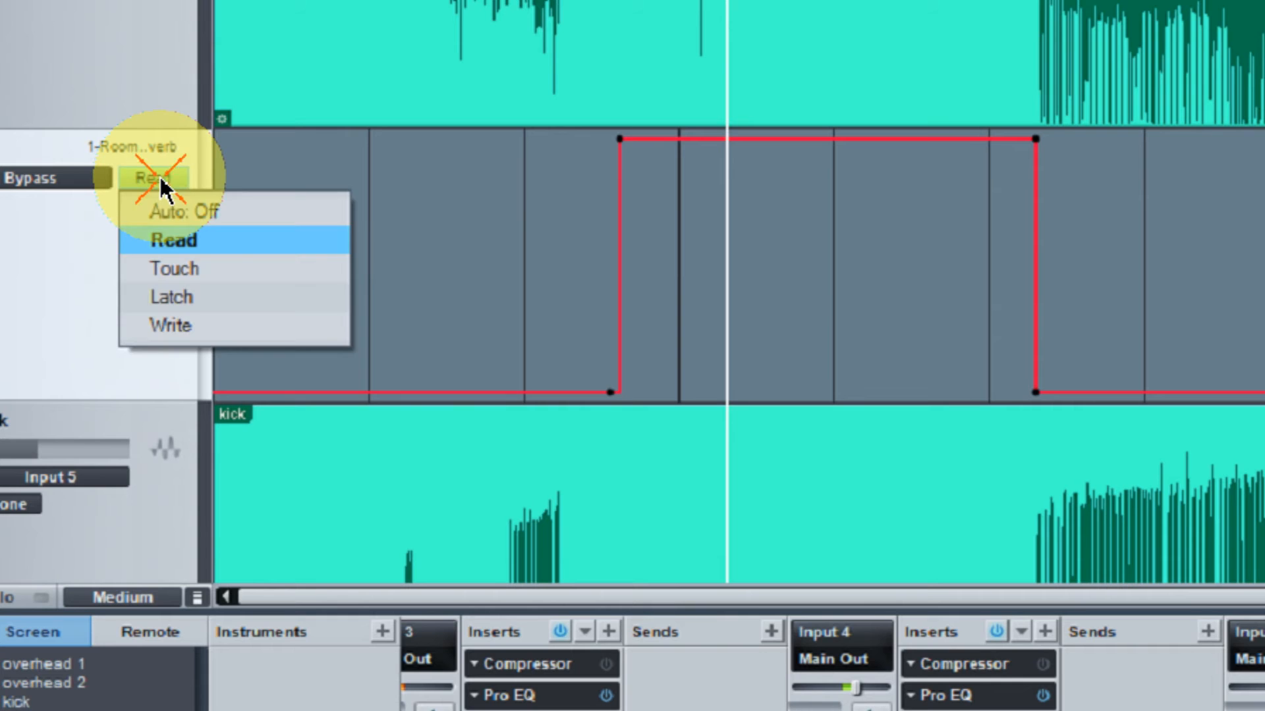
{"action": "left_click", "coordinate": [168, 235]}
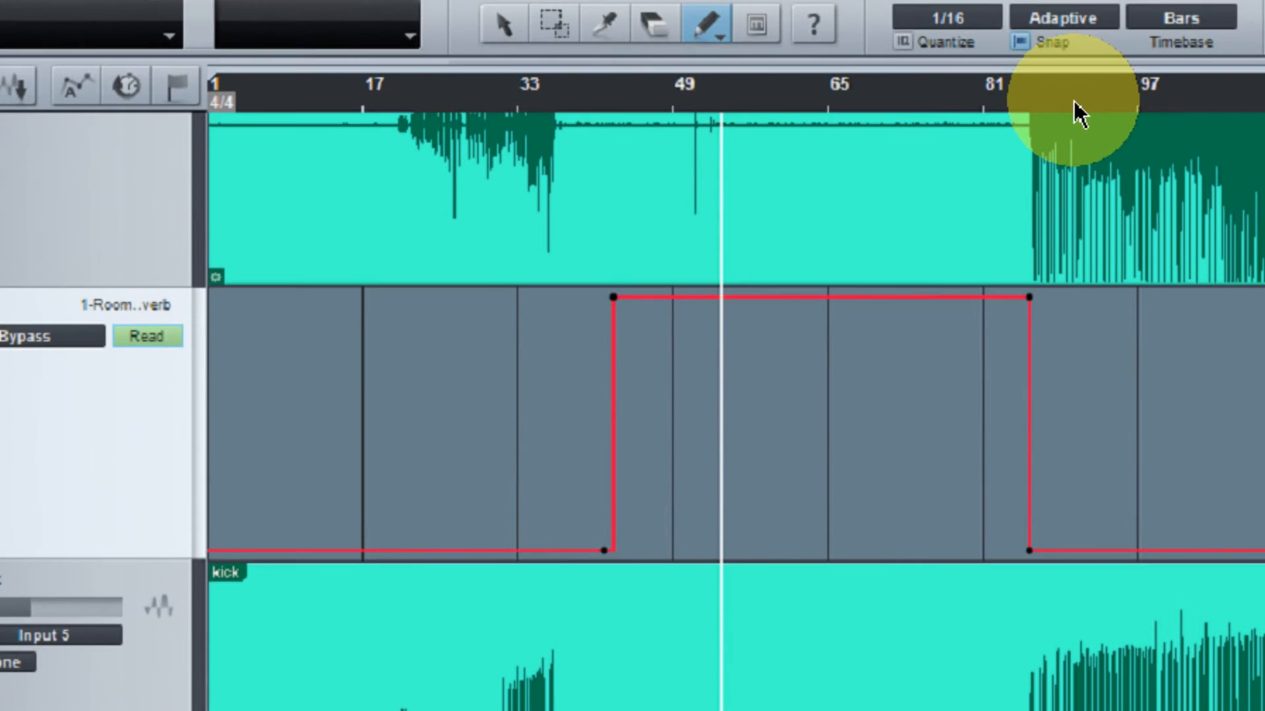
Audition from about bar 90, try redrawing the envelope so bypass stays on past bar 86, and undo that change.
{"action": "left_click", "coordinate": [1067, 114]}
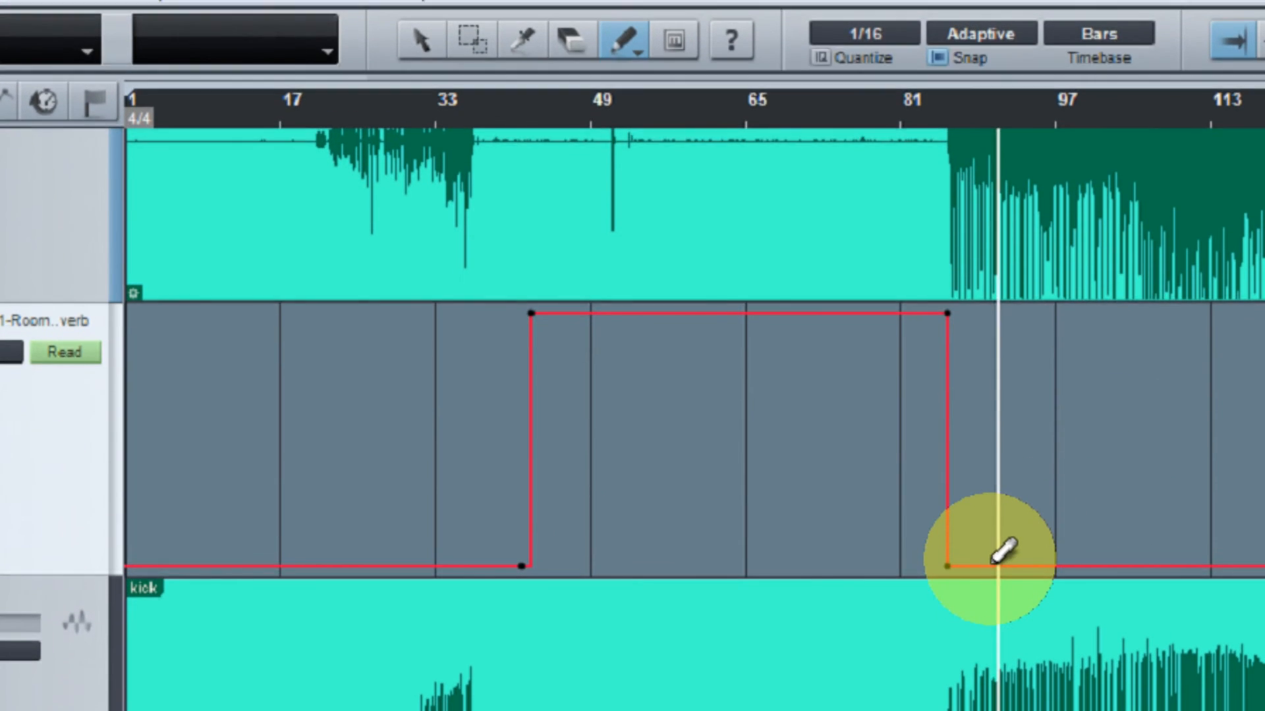
{"action": "key", "text": "space"}
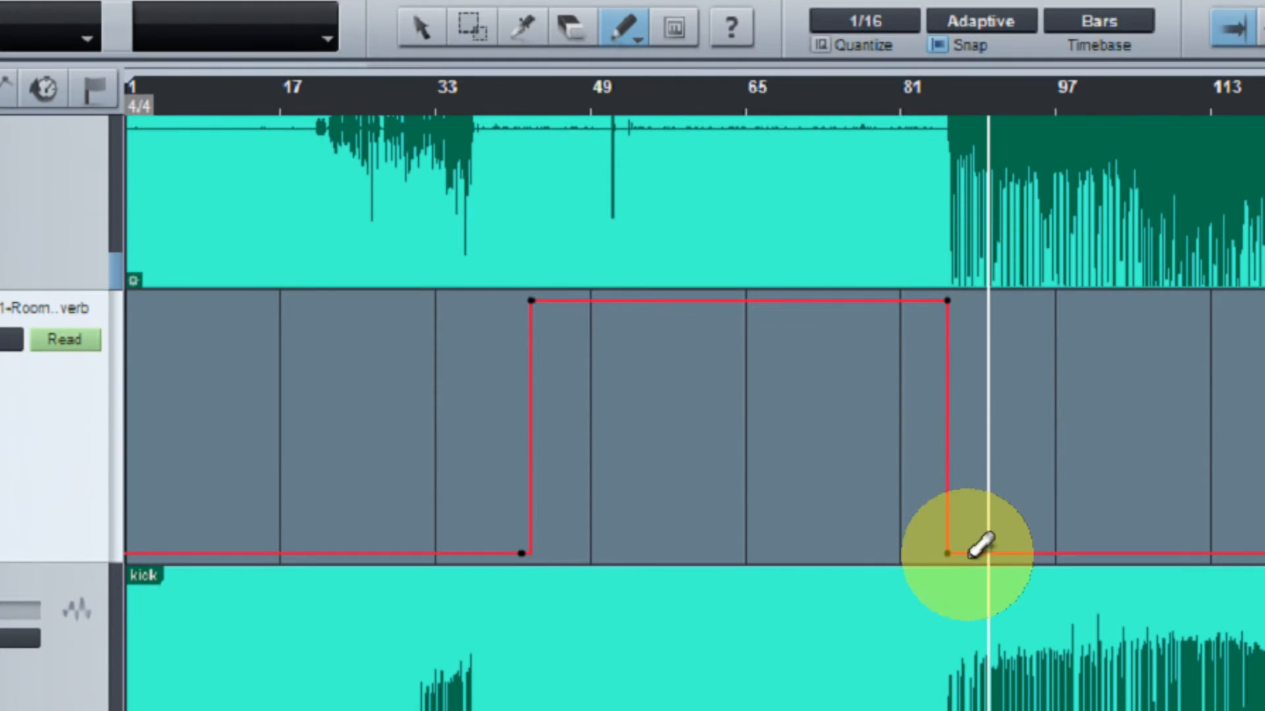
{"action": "mouse_move", "coordinate": [959, 536]}
{"action": "left_mouse_down"}
{"action": "mouse_move", "coordinate": [982, 466]}
{"action": "mouse_move", "coordinate": [988, 367]}
{"action": "mouse_move", "coordinate": [977, 286]}
{"action": "mouse_move", "coordinate": [946, 288]}
{"action": "mouse_move", "coordinate": [1018, 288]}
{"action": "left_mouse_up"}
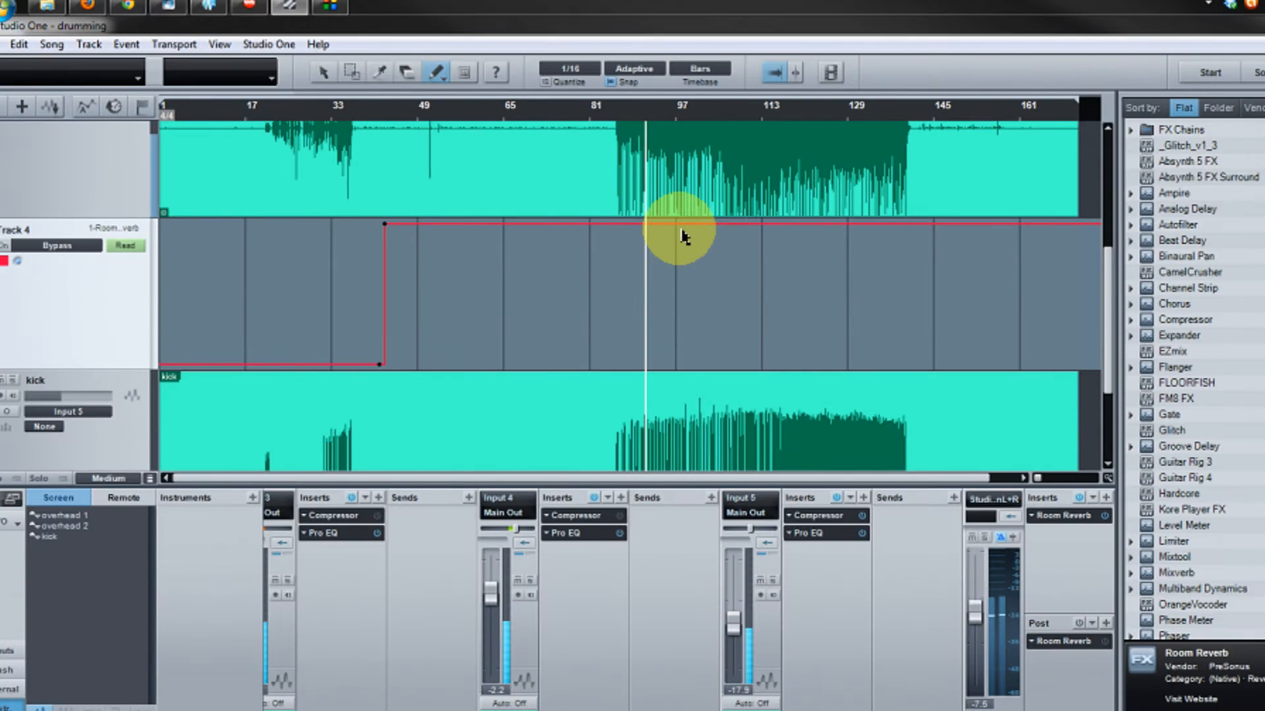
{"action": "key", "text": "ctrl+z"}
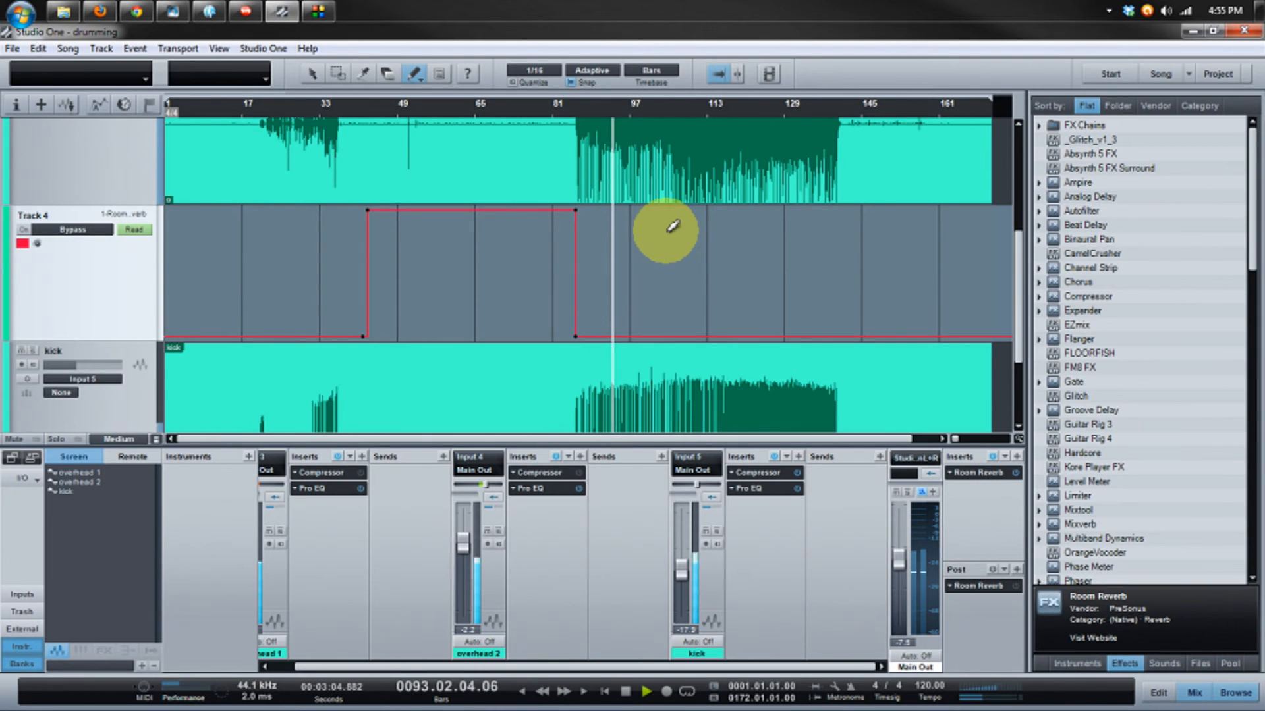
Stop playback and review the parameter assignment for Track 4 in the Automation dialog, leaving it as is.
{"action": "key", "text": "space"}
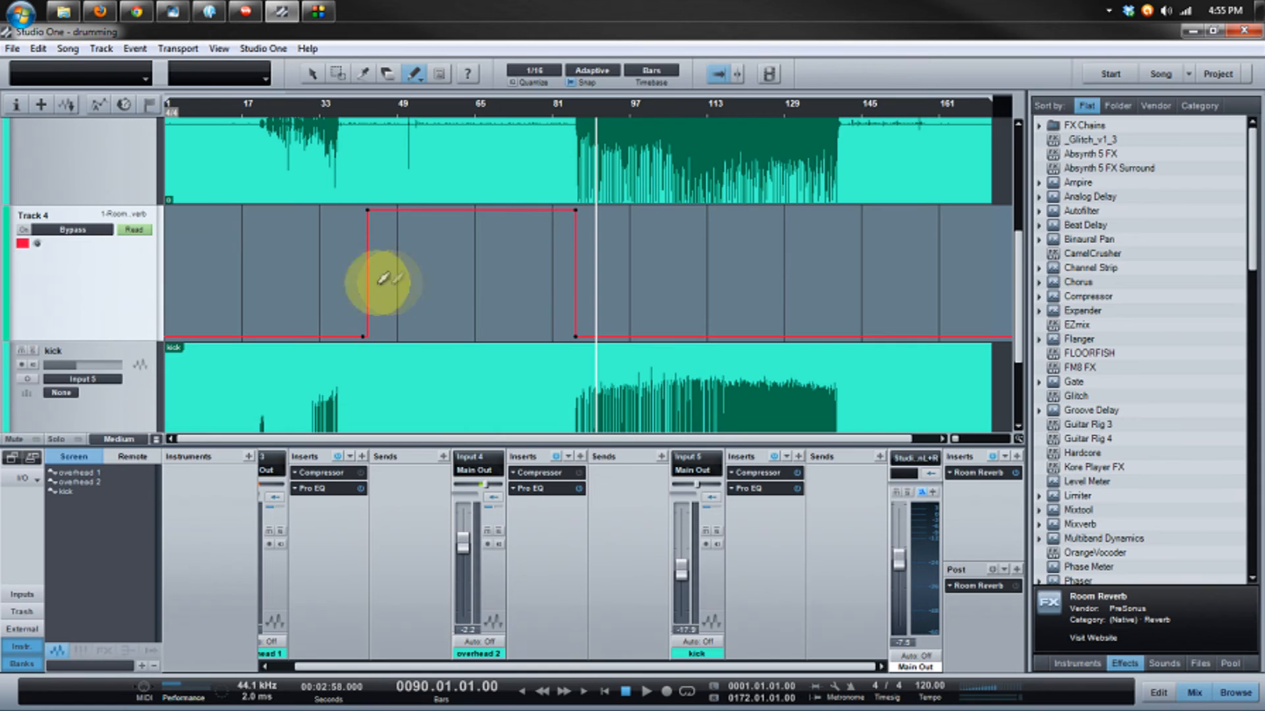
{"action": "left_click", "coordinate": [73, 230]}
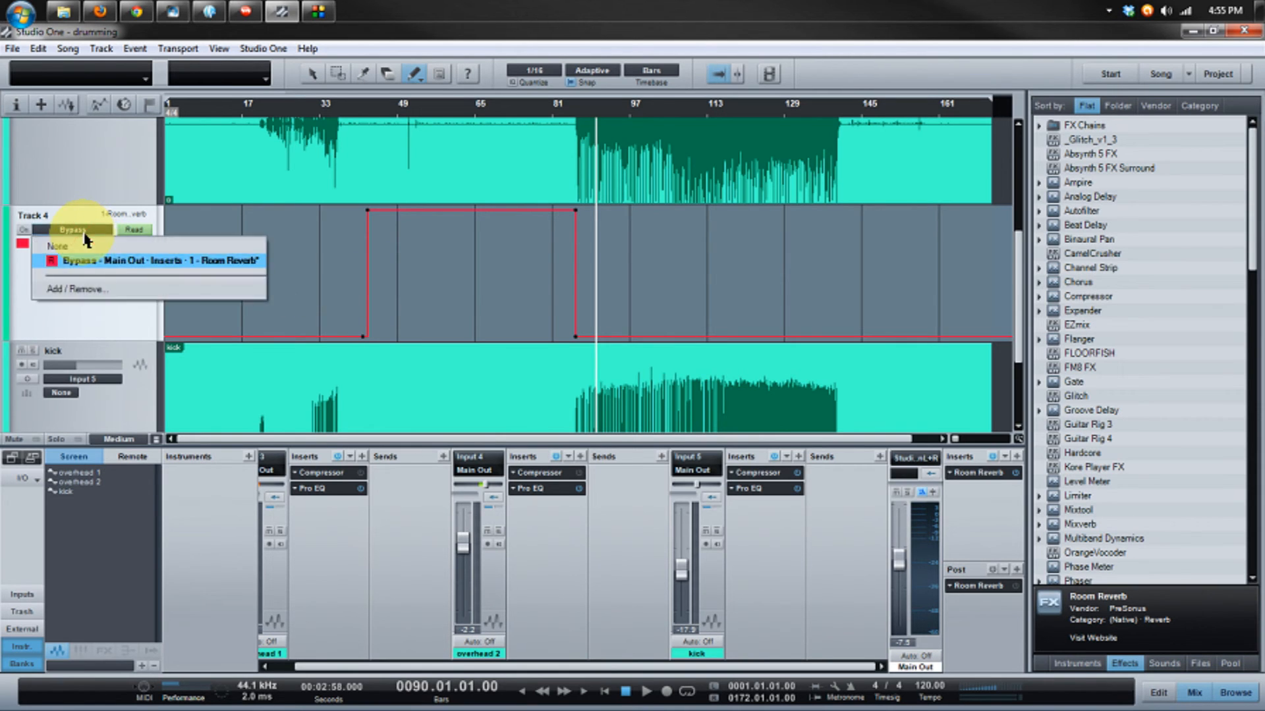
{"action": "left_click", "coordinate": [89, 291]}
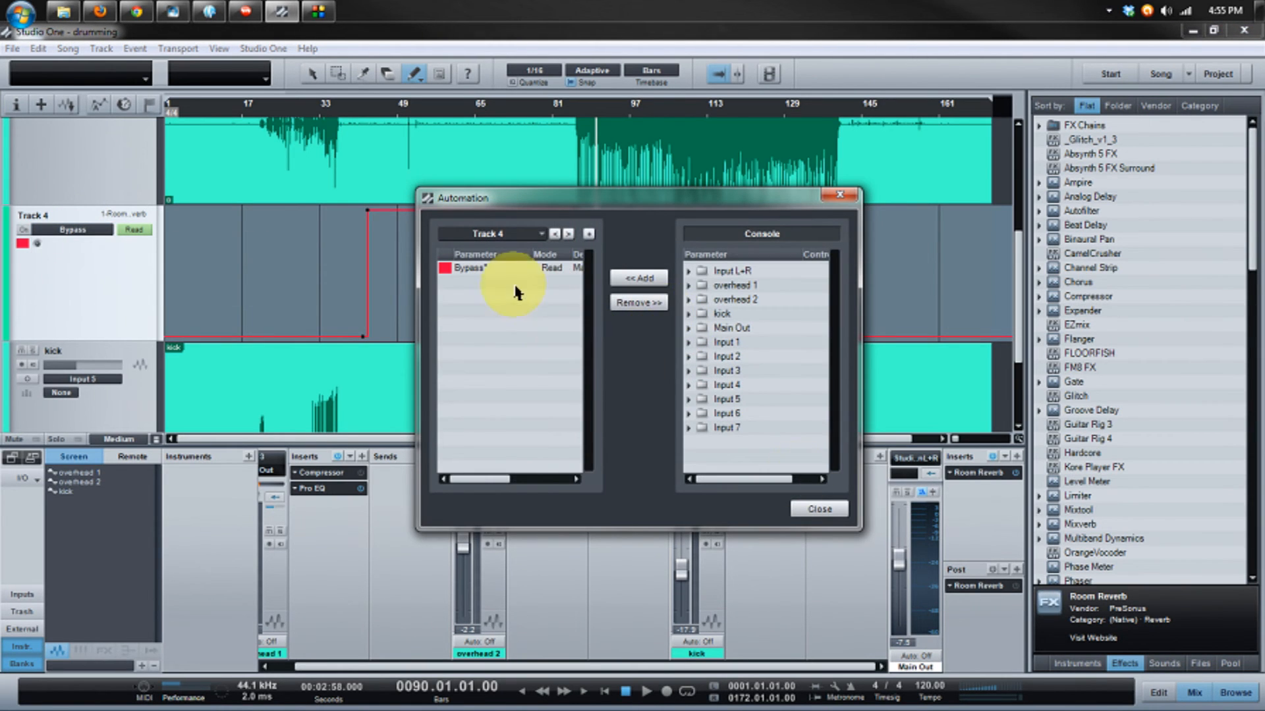
{"action": "left_click", "coordinate": [820, 510]}
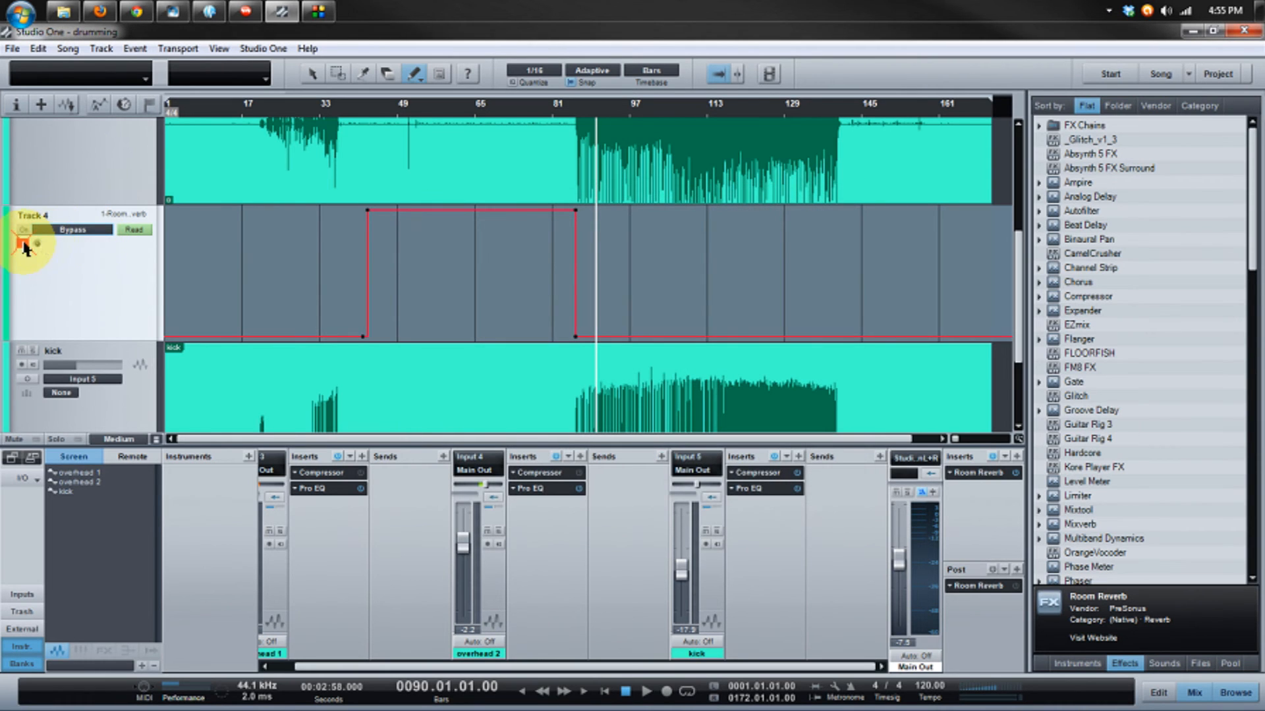
{"action": "left_click", "coordinate": [24, 246]}
{"action": "left_click", "coordinate": [64, 327]}
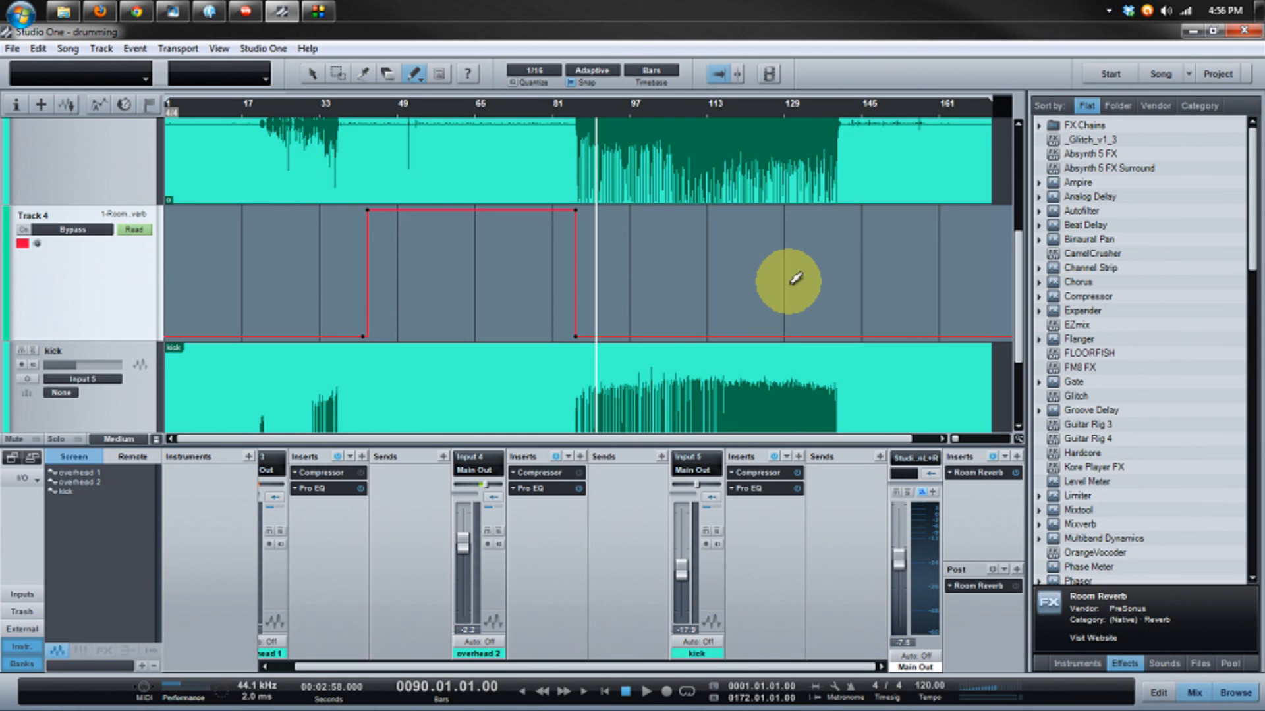
{"action": "scroll", "coordinate": [795, 279], "scroll_direction": "up", "scroll_amount": 5}
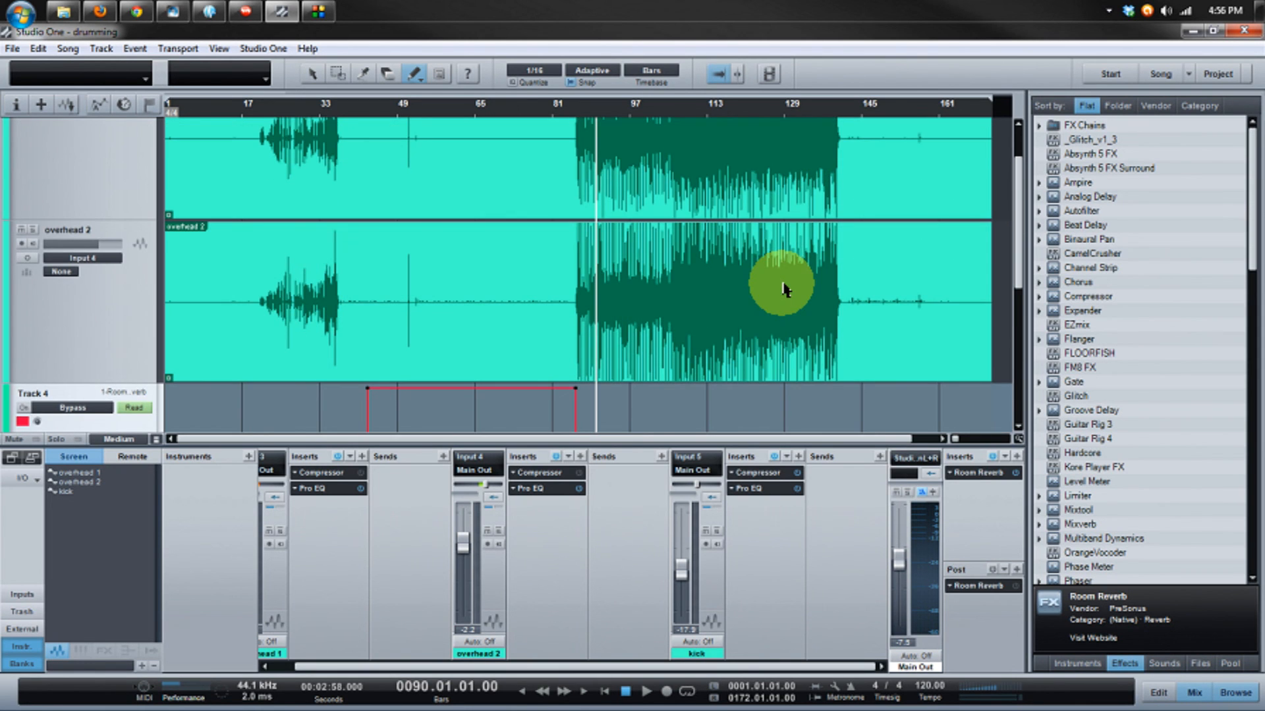